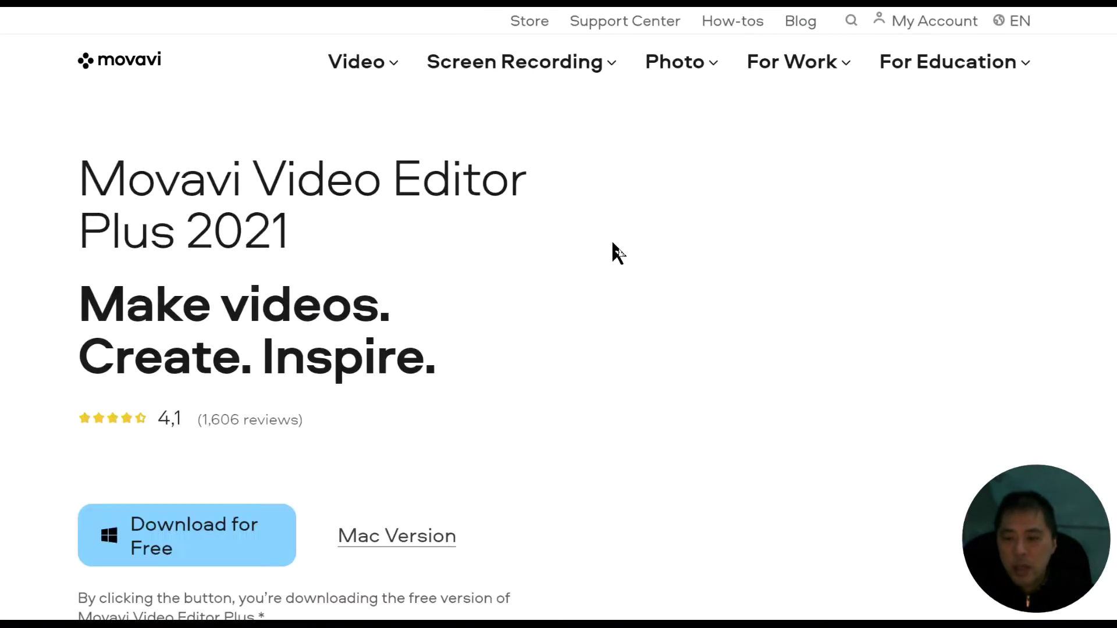
Add the recording 20210709_192909.mp4 from the ApowerREC folder to the video track in Movavi Video Editor Plus and pause its preview.
{"action": "scroll", "coordinate": [413, 491], "scroll_direction": "down", "scroll_amount": 3}
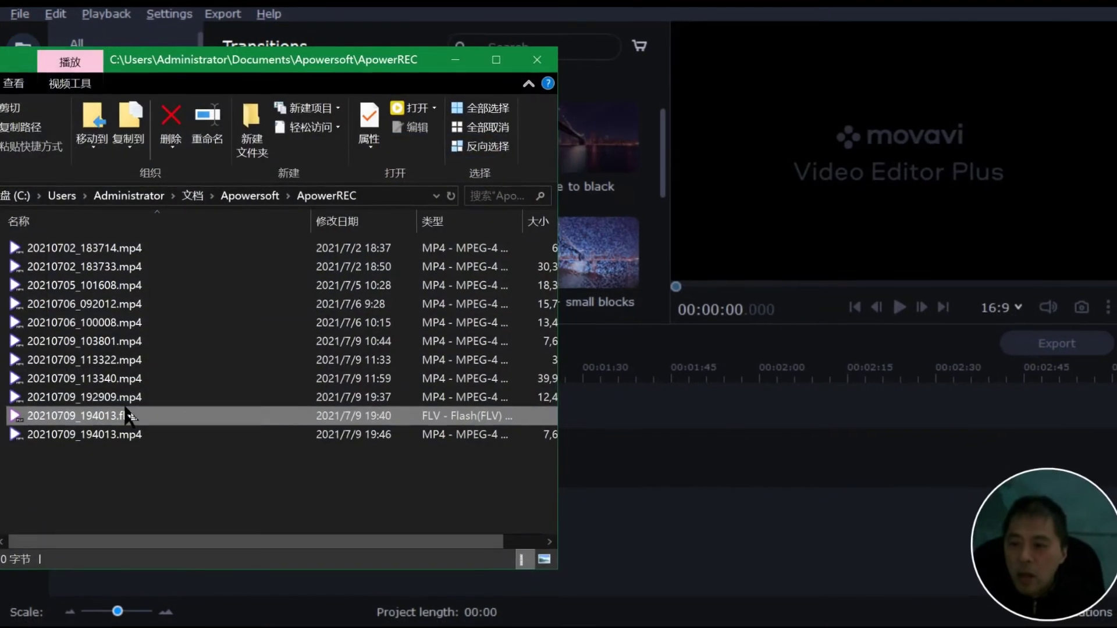
{"action": "left_click", "coordinate": [98, 399]}
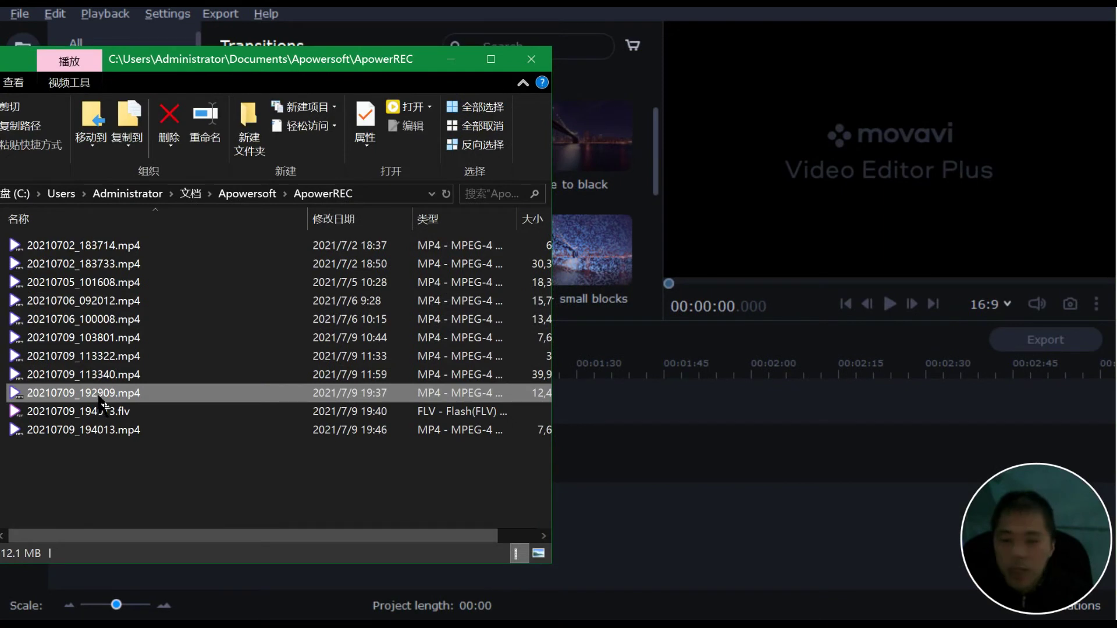
{"action": "left_click_drag", "start_coordinate": [101, 401], "coordinate": [349, 486]}
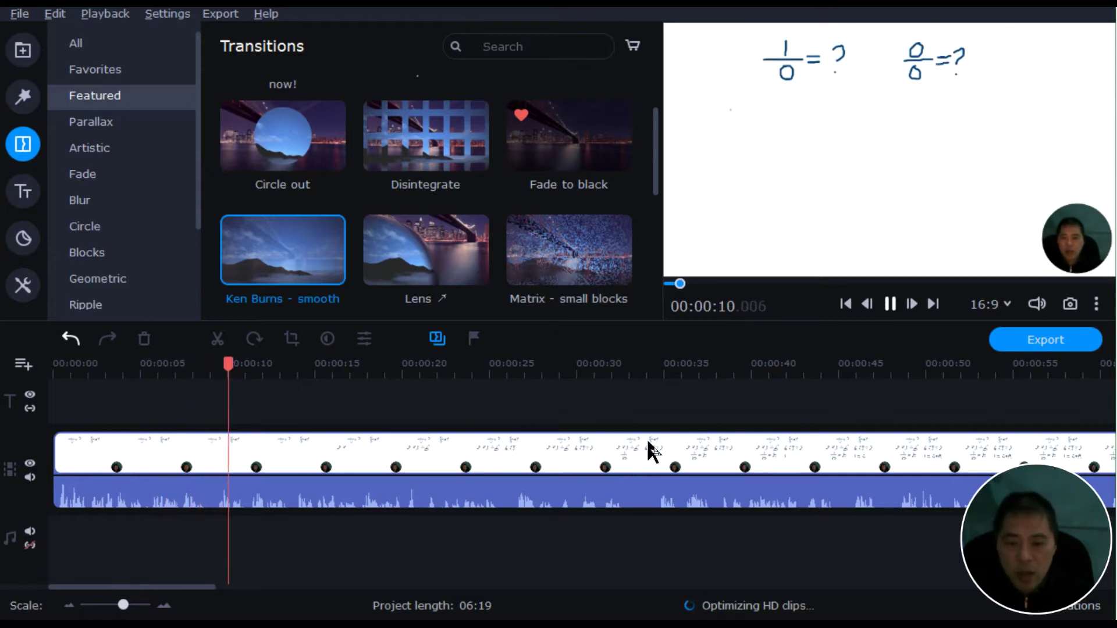
{"action": "left_click", "coordinate": [898, 313]}
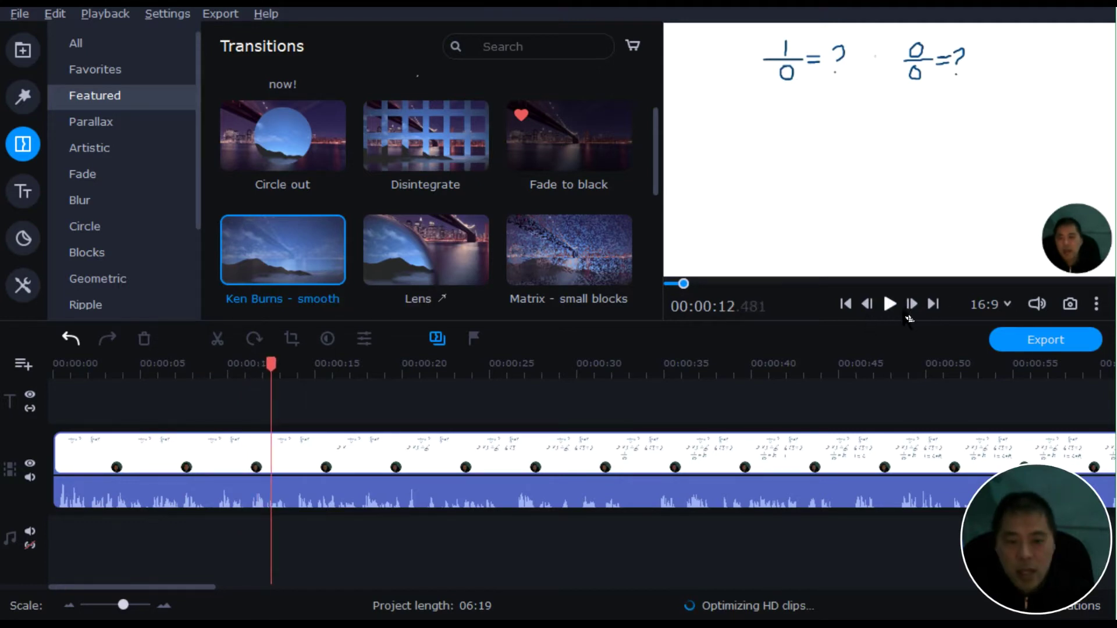
Lower the clip's volume to 35% in its properties and check the effects applied to it.
{"action": "left_click", "coordinate": [275, 463]}
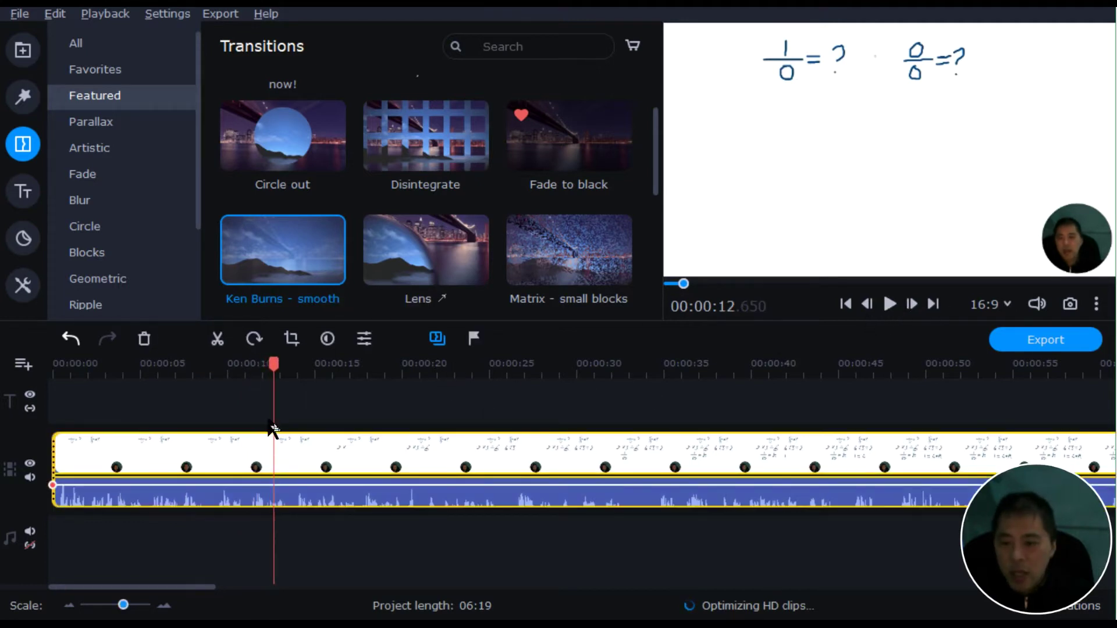
{"action": "left_click", "coordinate": [364, 339]}
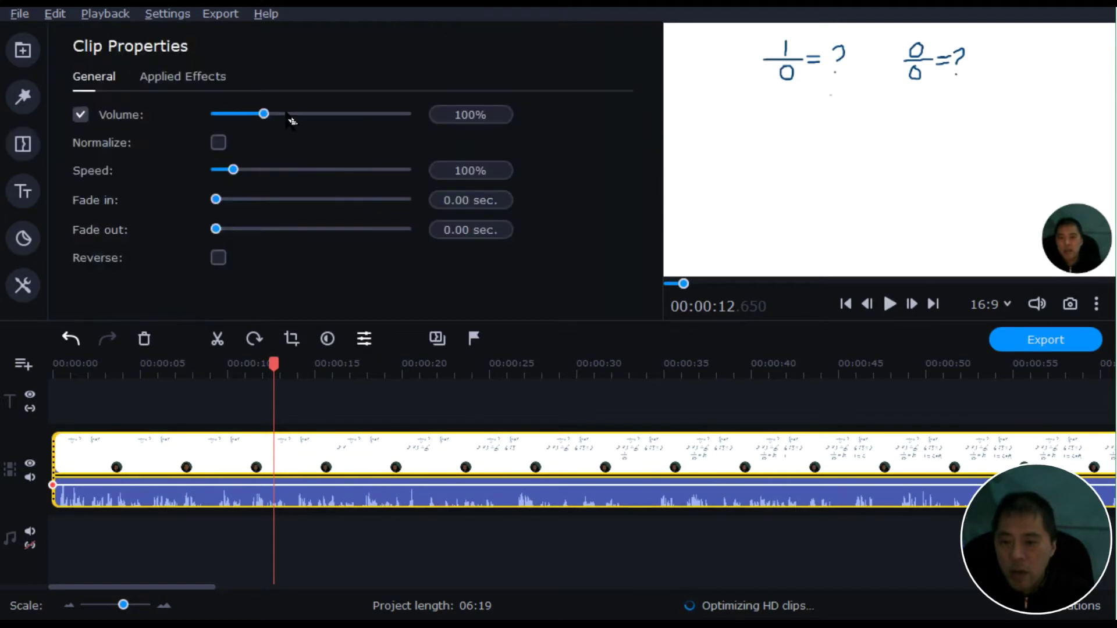
{"action": "left_click_drag", "start_coordinate": [291, 115], "coordinate": [233, 119]}
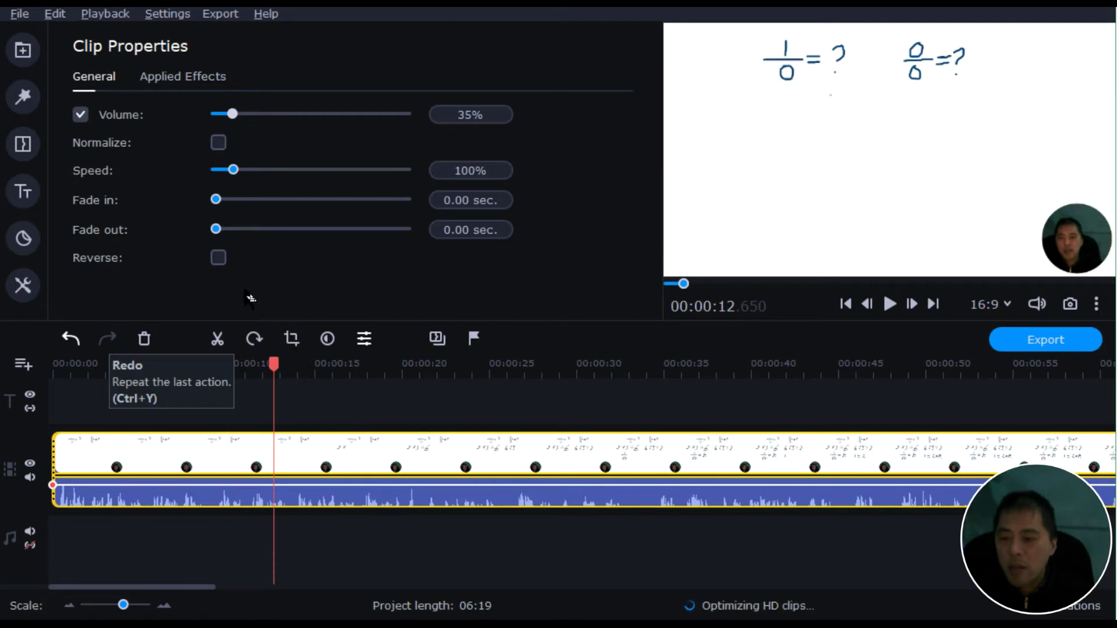
{"action": "left_click", "coordinate": [203, 81]}
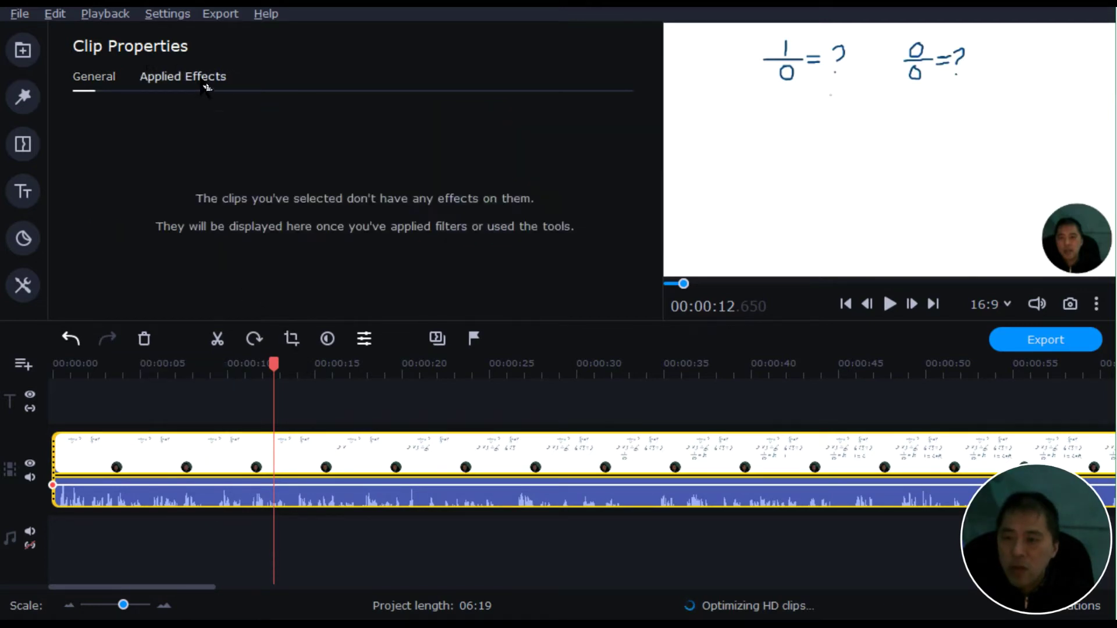
{"action": "left_click", "coordinate": [98, 80]}
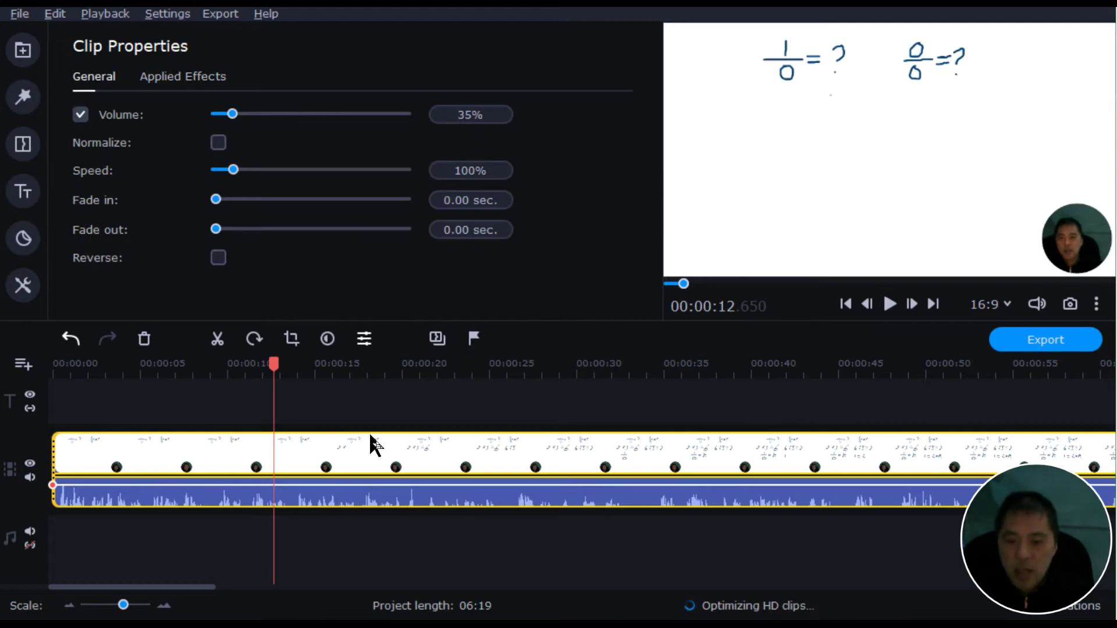
Split the clip at 00:00:32.750 and 00:00:37.700, and delete the segment between the two cuts.
{"action": "left_click", "coordinate": [636, 455]}
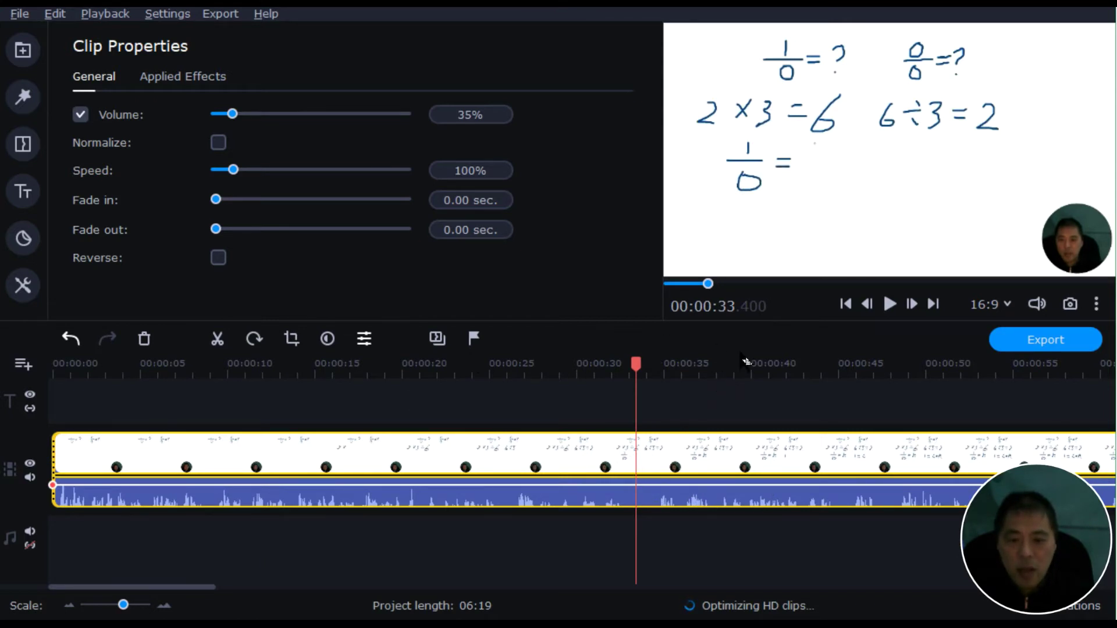
{"action": "left_click", "coordinate": [624, 450]}
{"action": "left_click", "coordinate": [212, 342]}
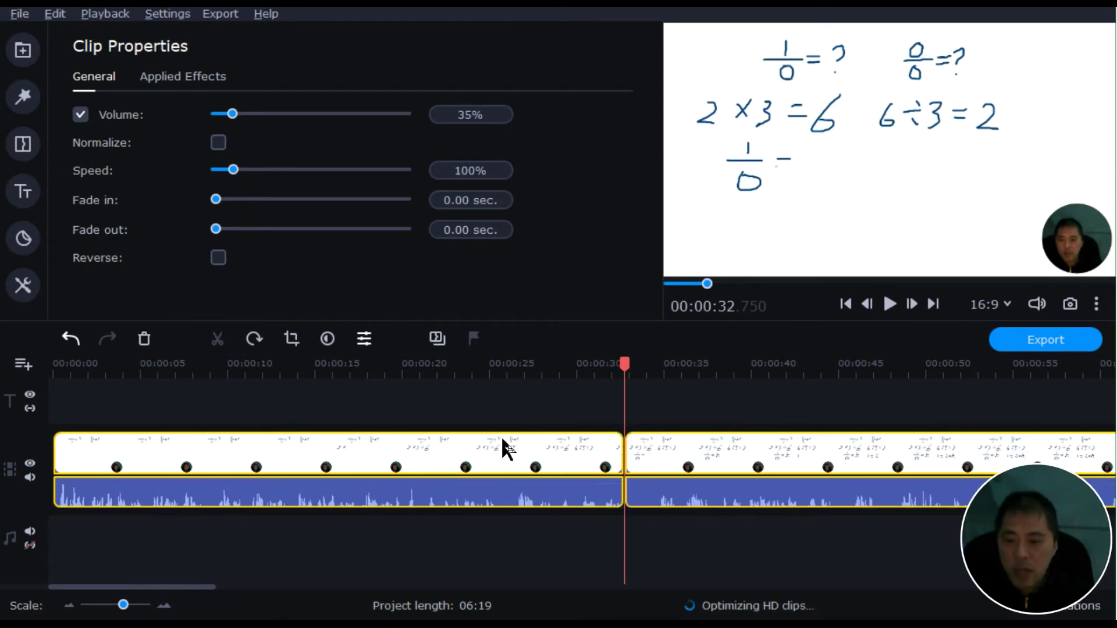
{"action": "left_click", "coordinate": [693, 445]}
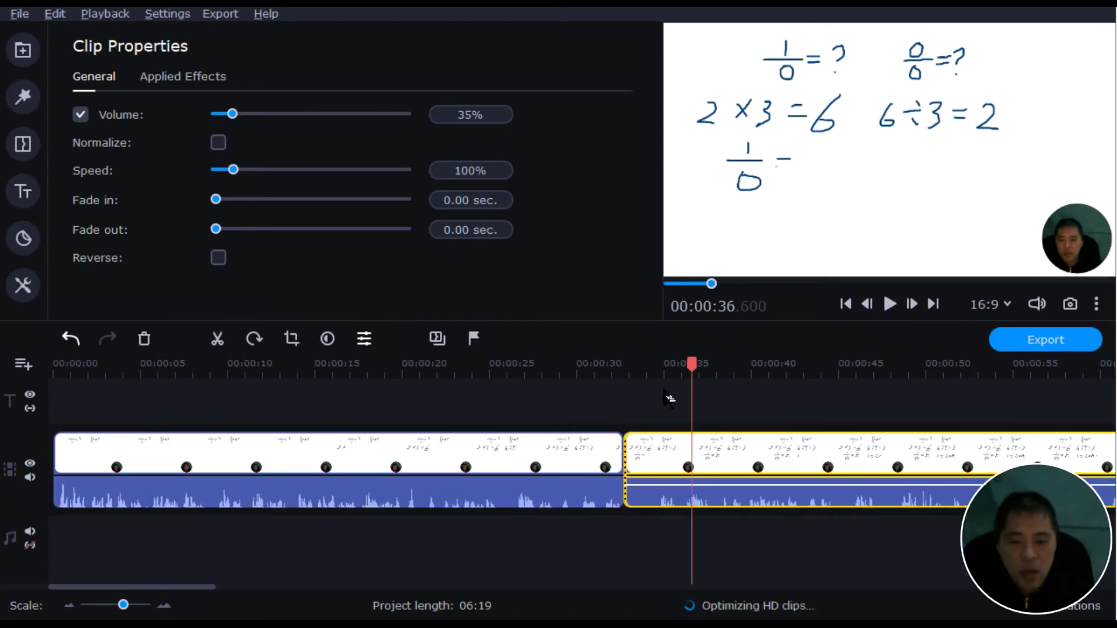
{"action": "left_click", "coordinate": [712, 447]}
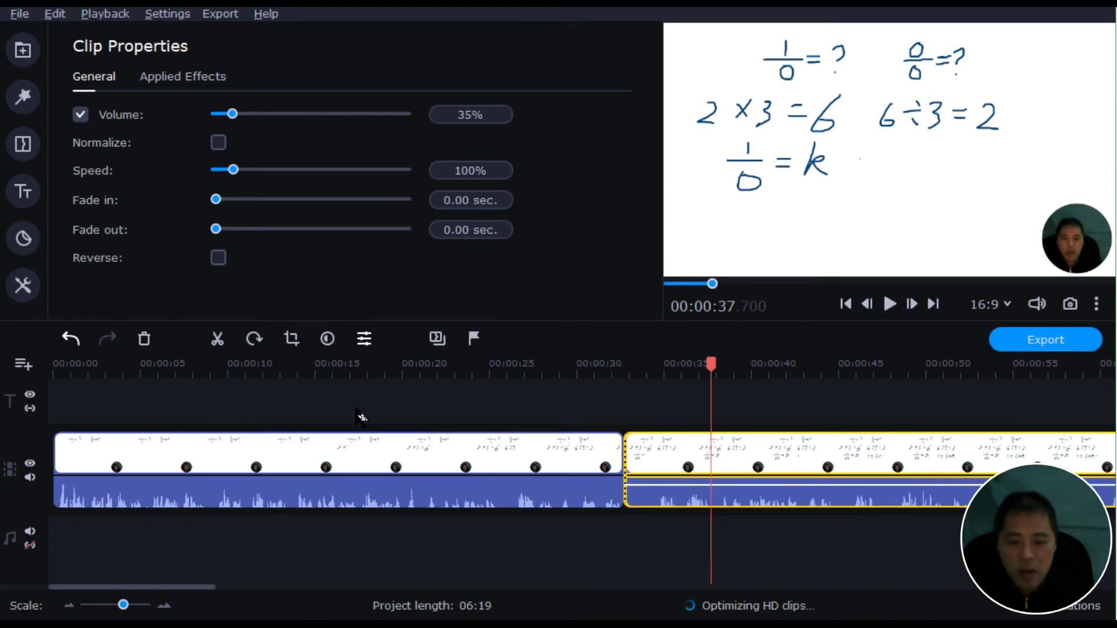
{"action": "left_click", "coordinate": [218, 342]}
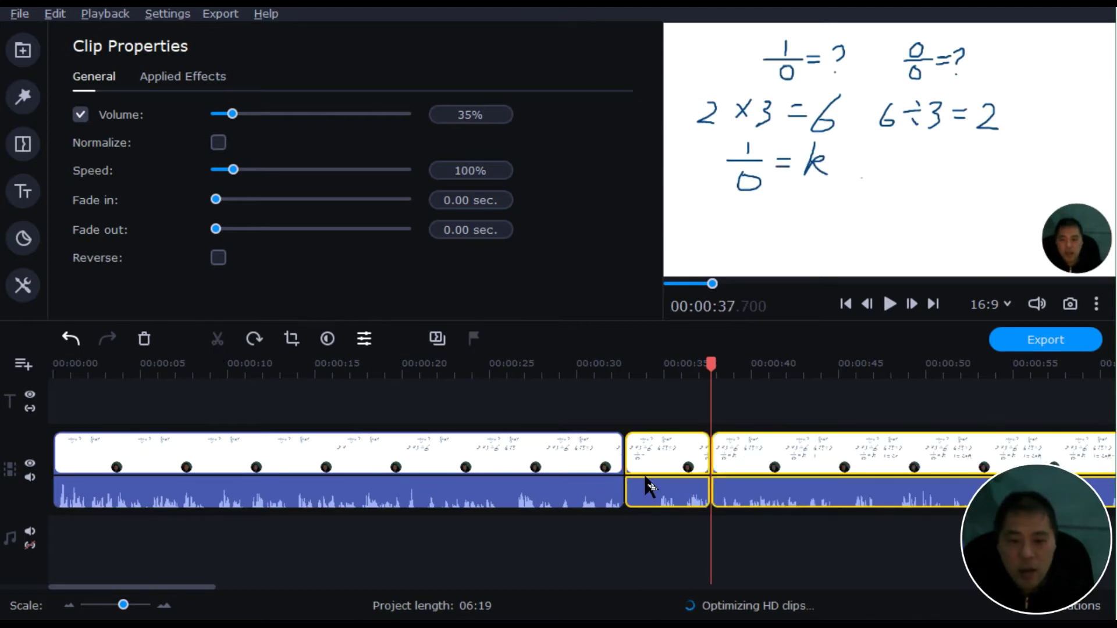
{"action": "left_click", "coordinate": [656, 463]}
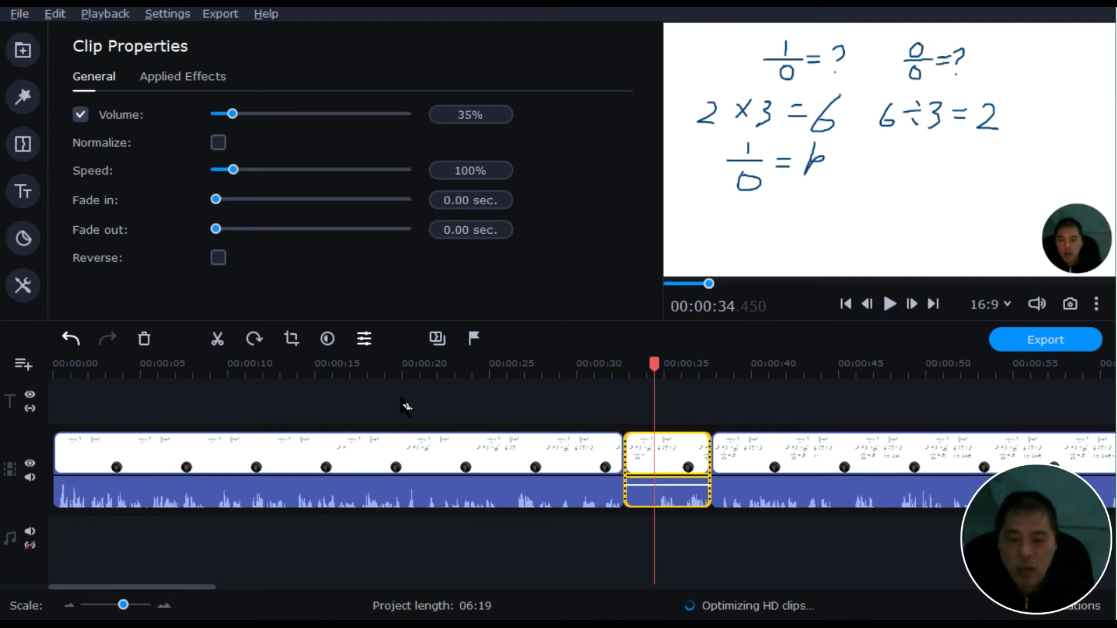
{"action": "left_click", "coordinate": [146, 339]}
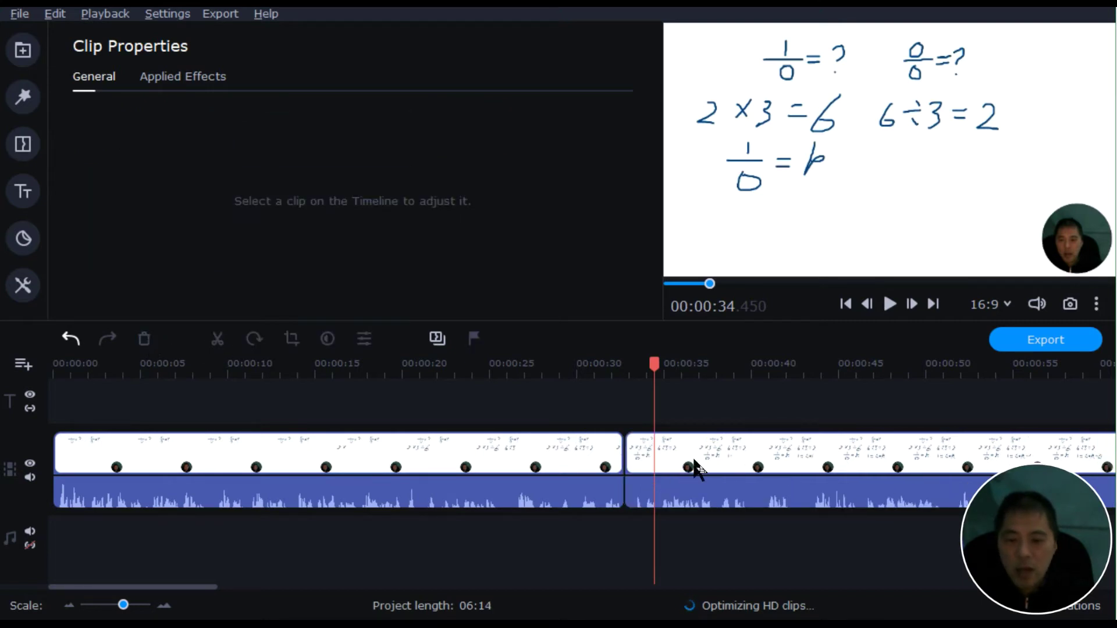
Split the second clip at 00:00:43.300 and move the resulting middle segment to the start of the video track.
{"action": "left_click", "coordinate": [825, 465]}
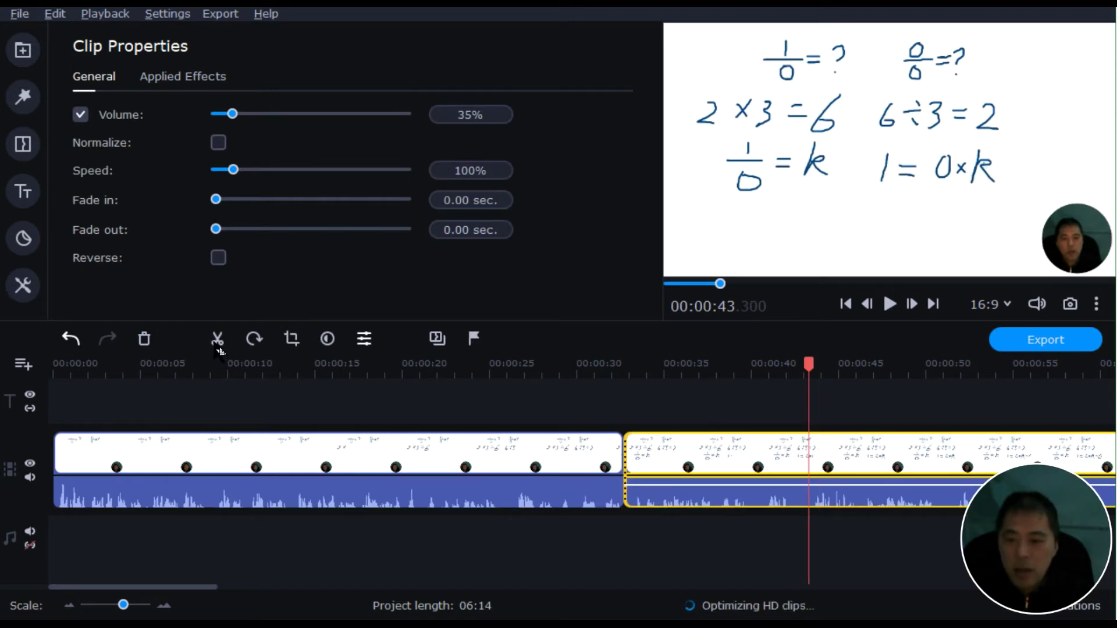
{"action": "left_click", "coordinate": [217, 338]}
{"action": "left_click", "coordinate": [715, 449]}
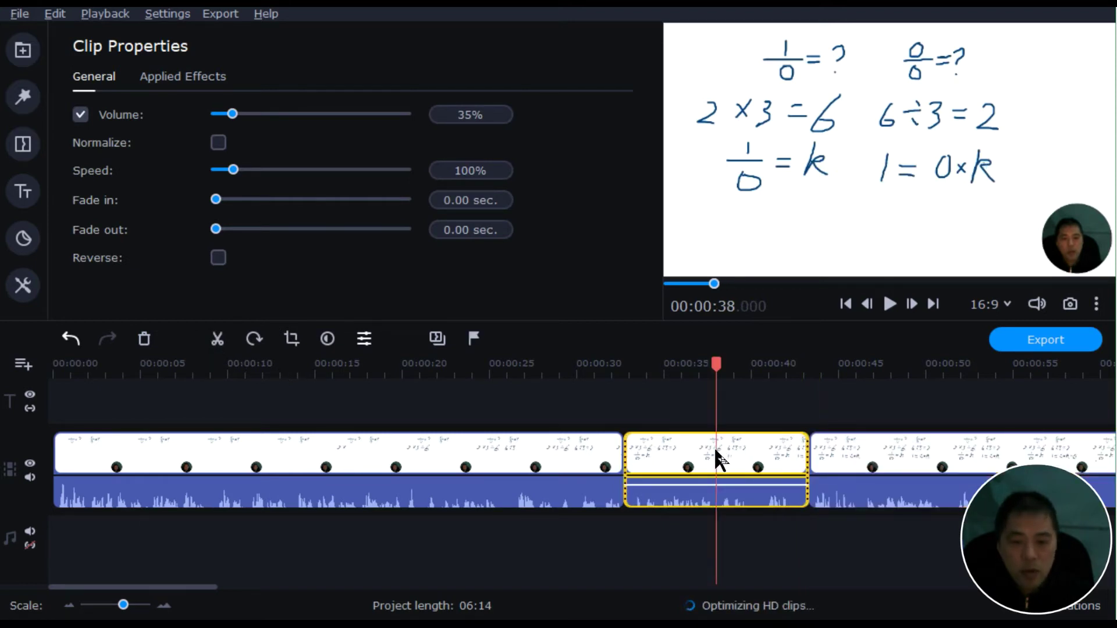
{"action": "left_click_drag", "start_coordinate": [681, 457], "coordinate": [118, 464]}
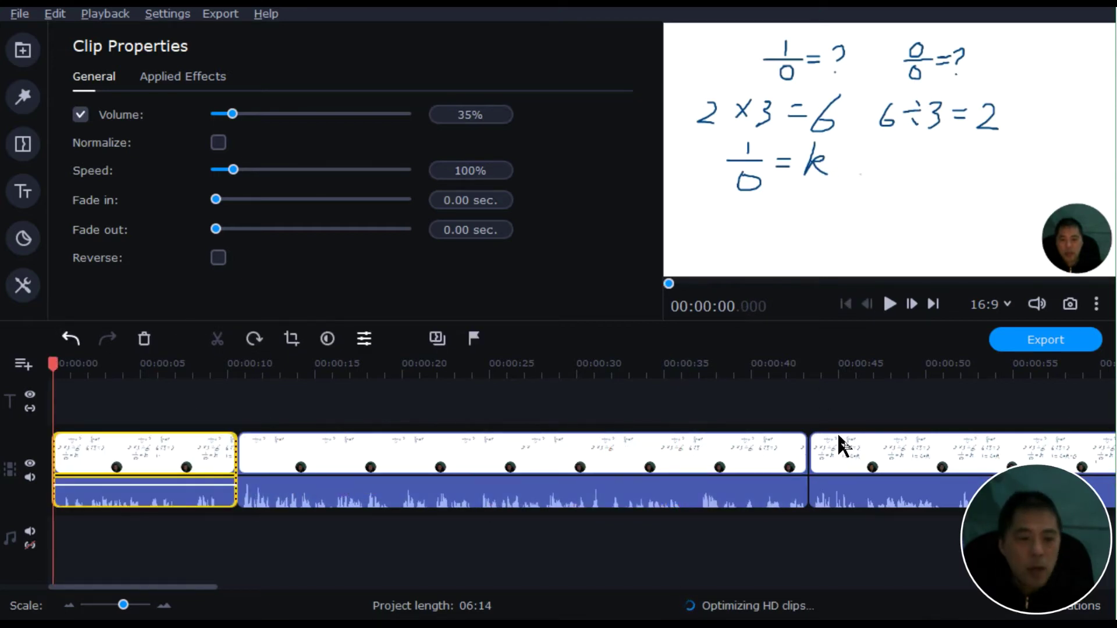
{"action": "left_click", "coordinate": [1045, 342]}
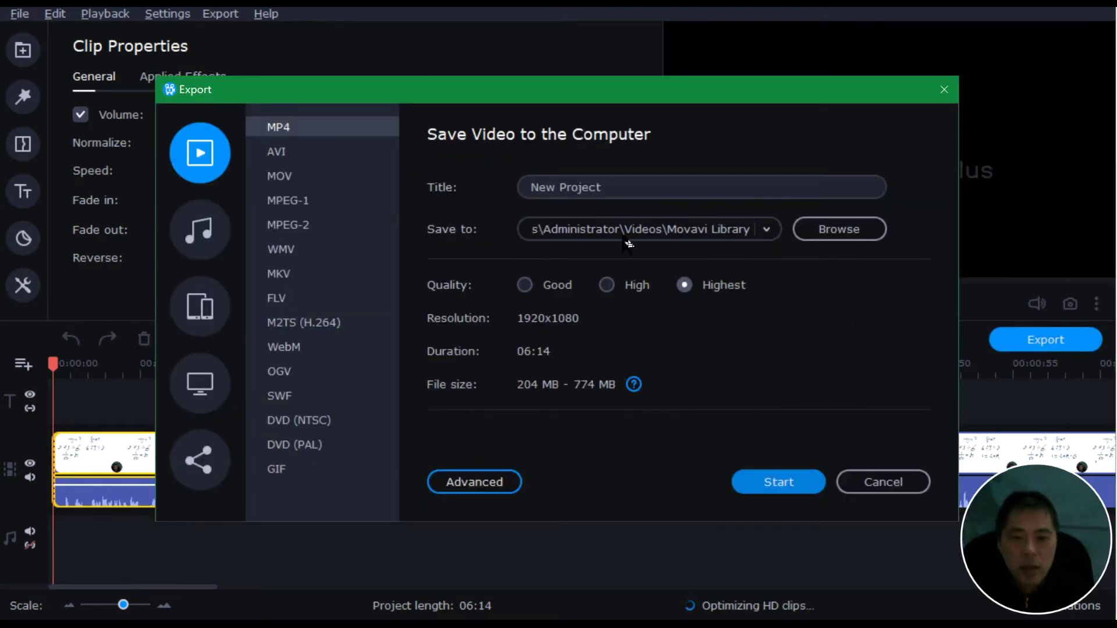
{"action": "left_click", "coordinate": [651, 189]}
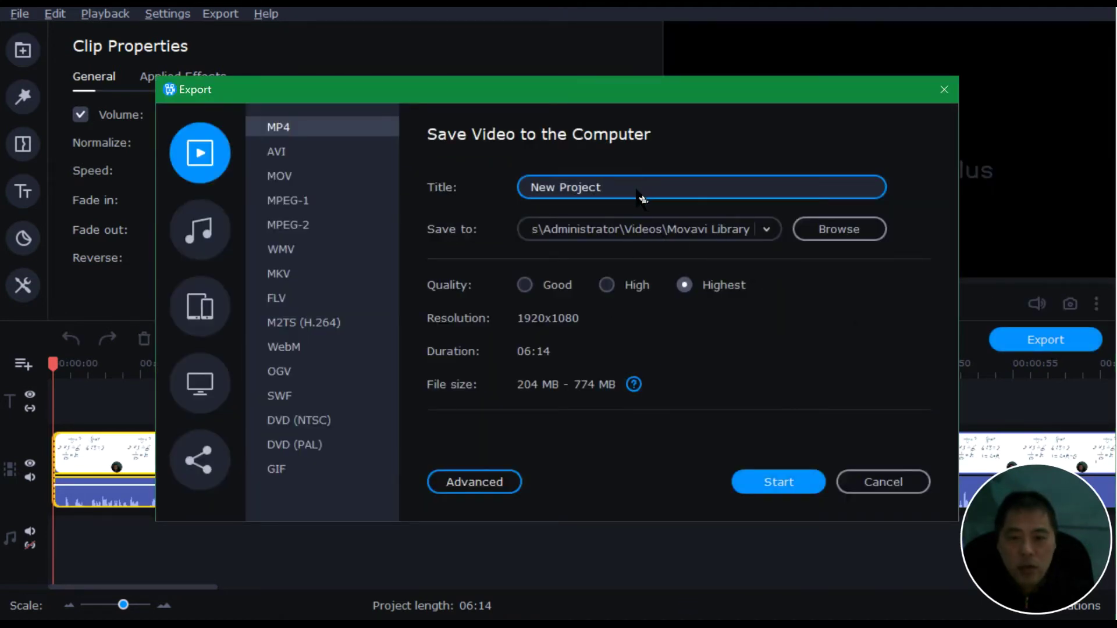
{"action": "left_click_drag", "start_coordinate": [637, 191], "coordinate": [524, 193]}
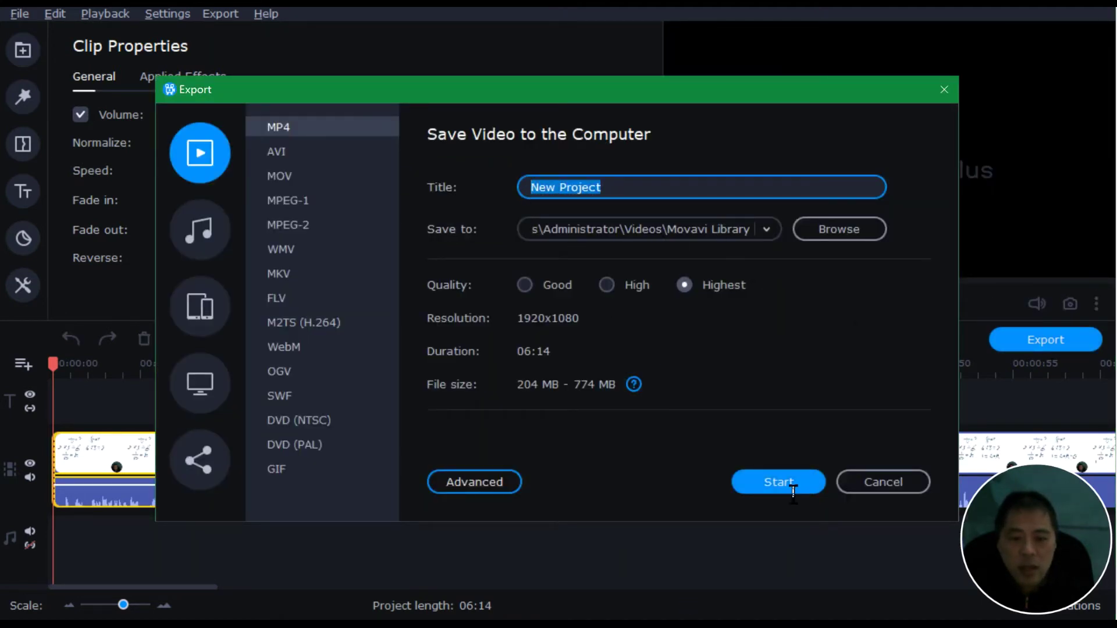
{"action": "left_click", "coordinate": [893, 489]}
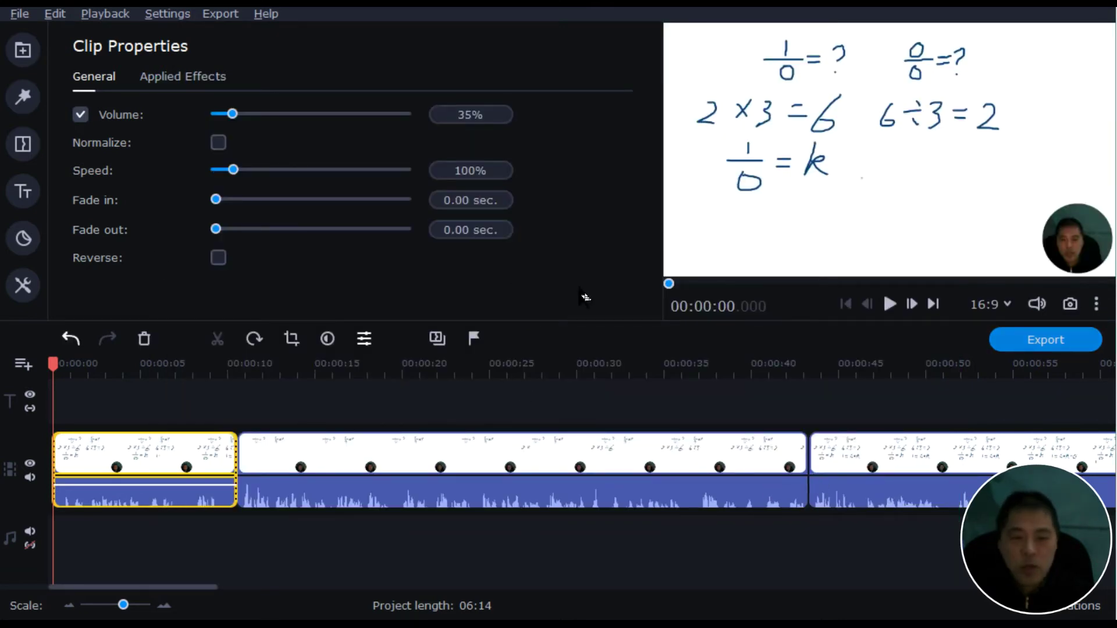
Apply the Sharpen - high filter to the first clip on the video track.
{"action": "left_click", "coordinate": [24, 97]}
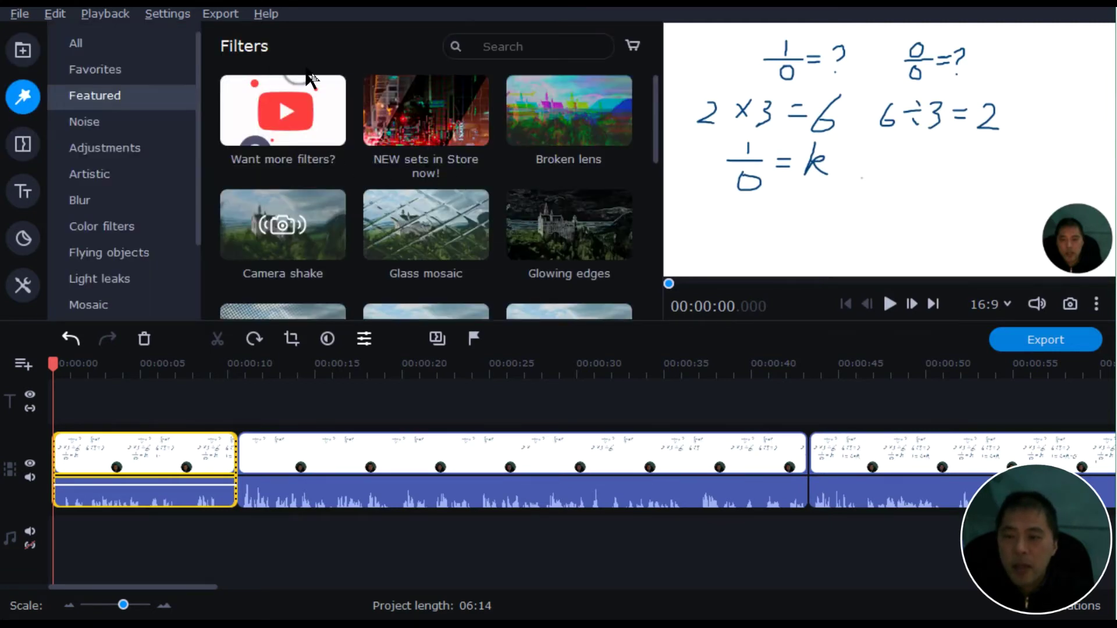
{"action": "scroll", "coordinate": [370, 242], "scroll_direction": "down", "scroll_amount": 5}
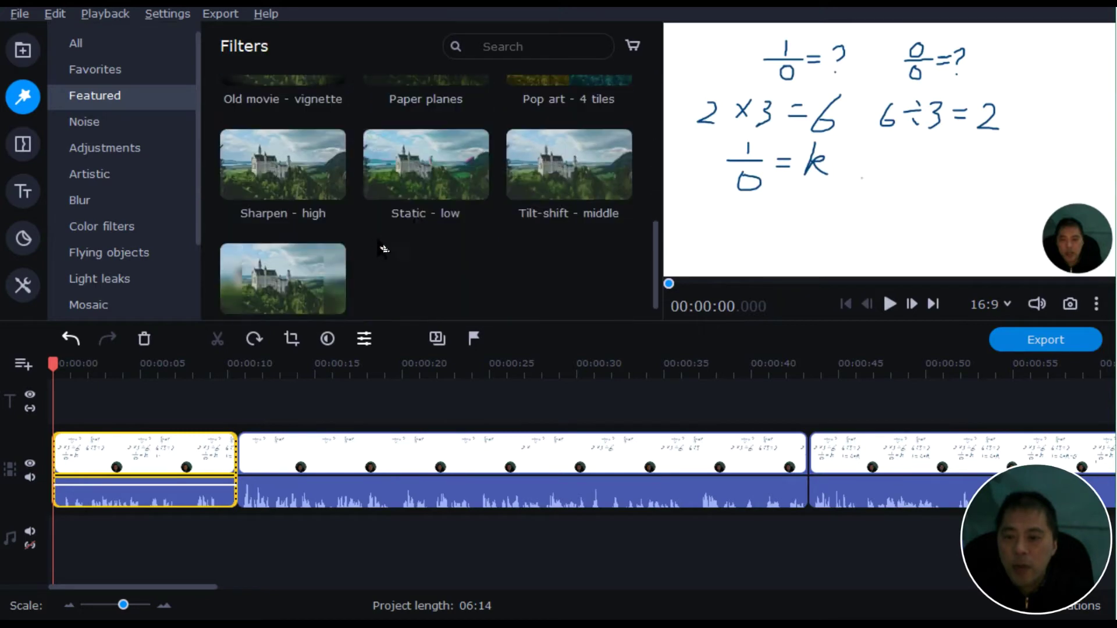
{"action": "left_click_drag", "start_coordinate": [425, 176], "coordinate": [170, 441]}
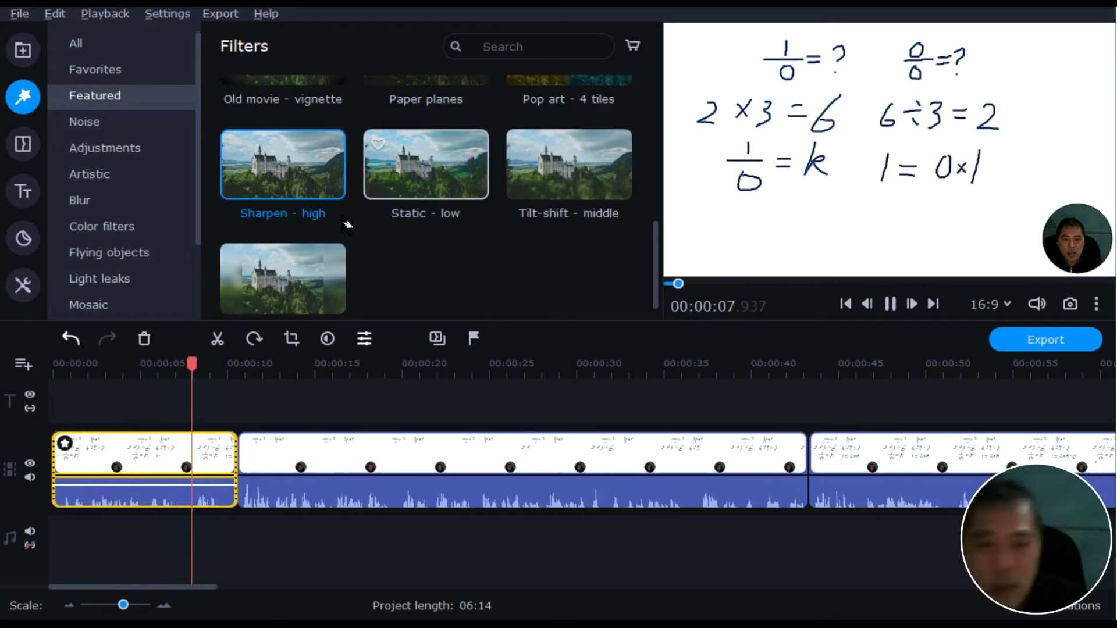
Apply the Pop art - 4 tiles filter to the first clip and preview it from the beginning.
{"action": "scroll", "coordinate": [517, 258], "scroll_direction": "up", "scroll_amount": 3}
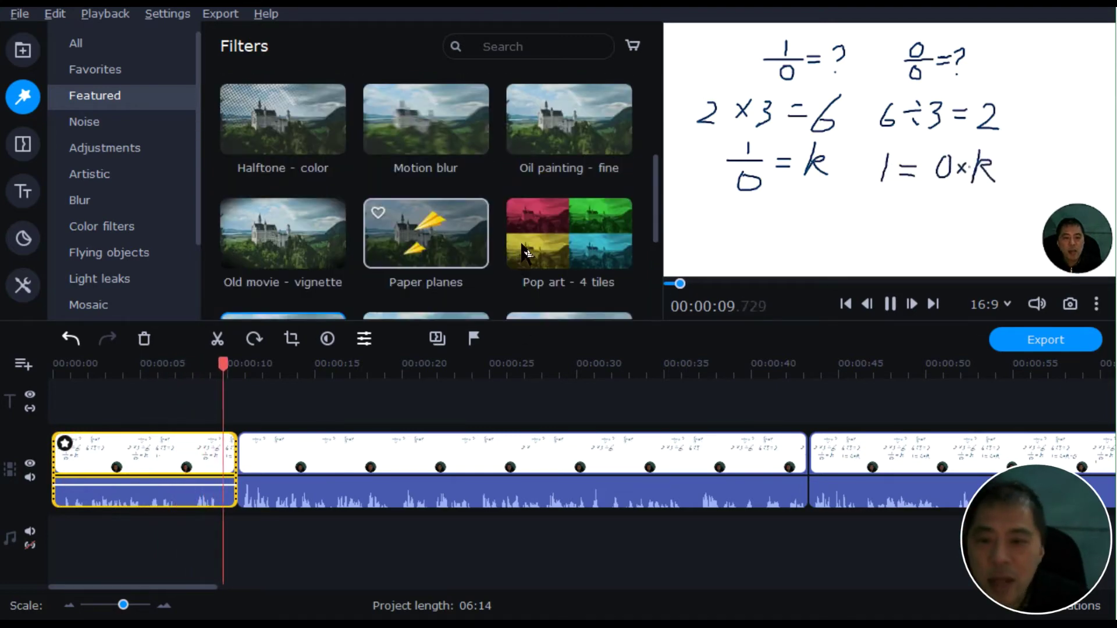
{"action": "left_click_drag", "start_coordinate": [527, 253], "coordinate": [55, 398]}
{"action": "left_click_drag", "start_coordinate": [559, 264], "coordinate": [166, 436]}
{"action": "left_click_drag", "start_coordinate": [269, 381], "coordinate": [54, 373]}
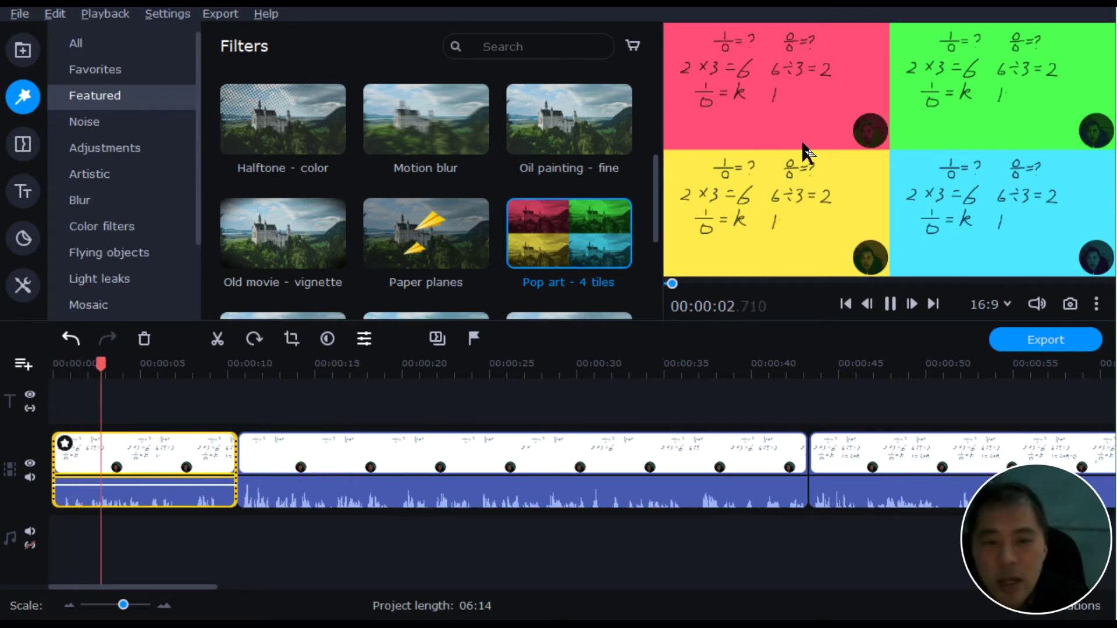
{"action": "left_click", "coordinate": [890, 304]}
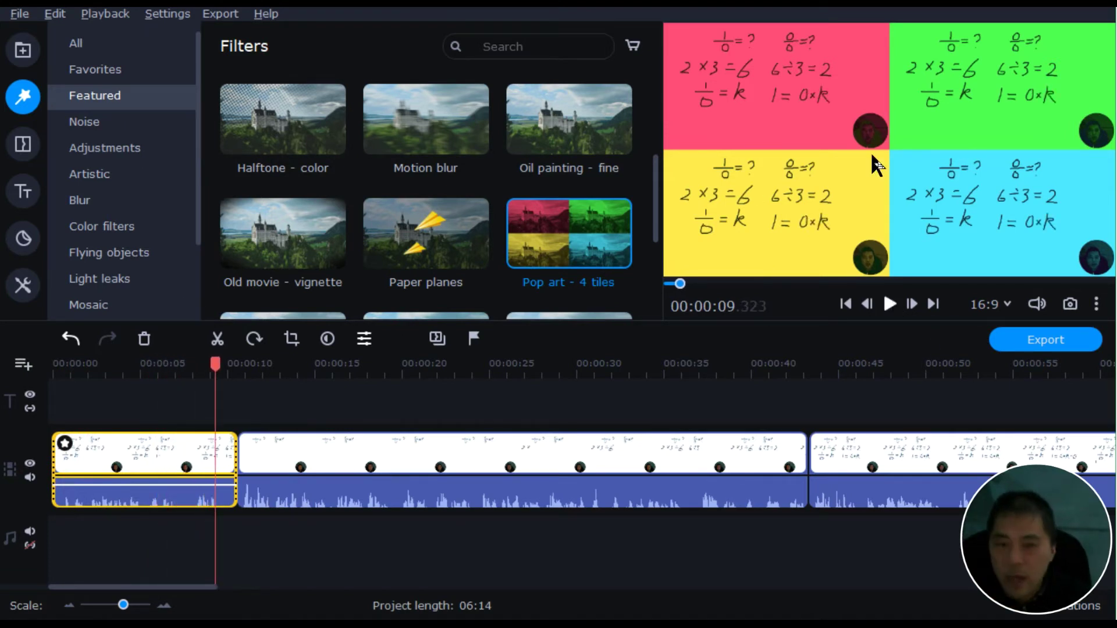
Insert the Ken Burns - smooth transition between the first and second clips.
{"action": "left_click", "coordinate": [24, 144]}
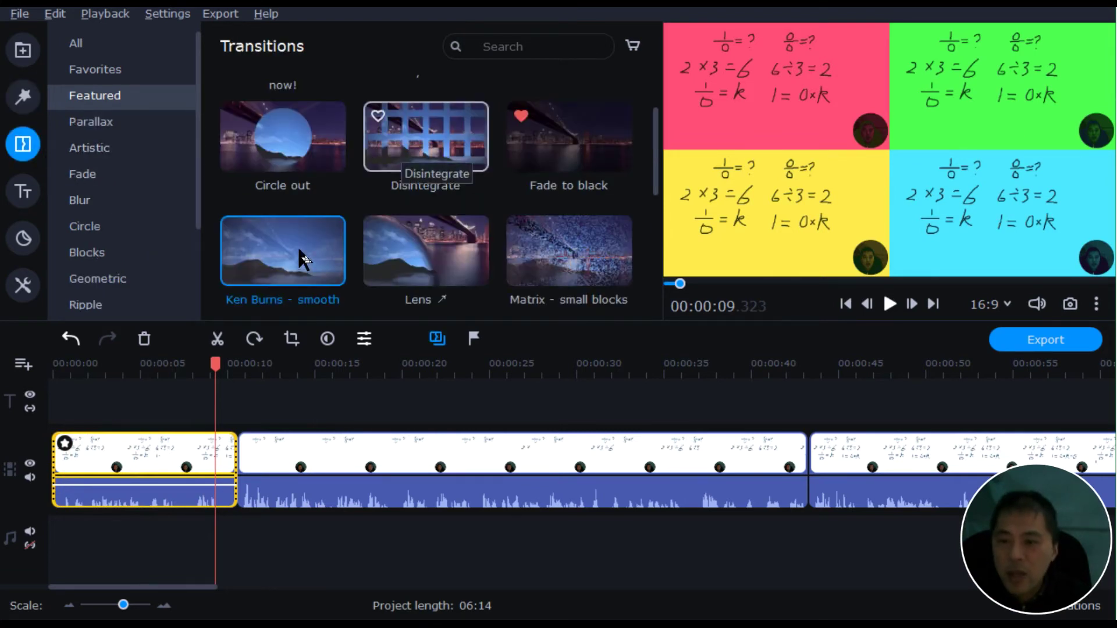
{"action": "scroll", "coordinate": [360, 244], "scroll_direction": "down", "scroll_amount": 1}
{"action": "left_click_drag", "start_coordinate": [273, 225], "coordinate": [230, 460]}
{"action": "left_click_drag", "start_coordinate": [280, 223], "coordinate": [236, 465]}
{"action": "left_click", "coordinate": [181, 457]}
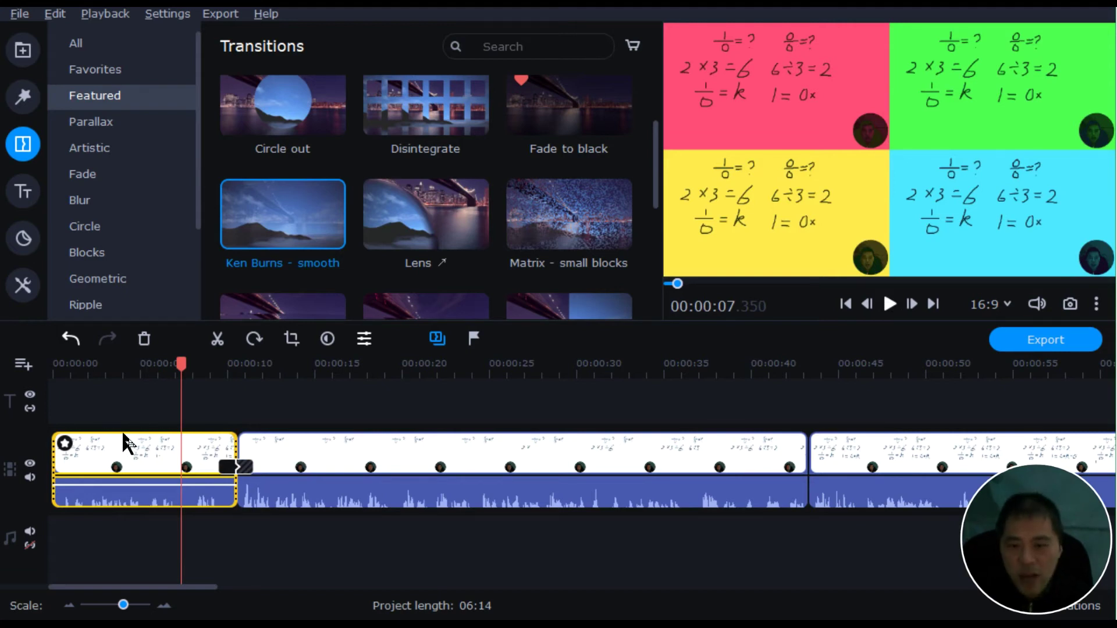
Add a Simple text title to the title track and move it to start at 00:00:18.000 over the second clip.
{"action": "left_click", "coordinate": [35, 199]}
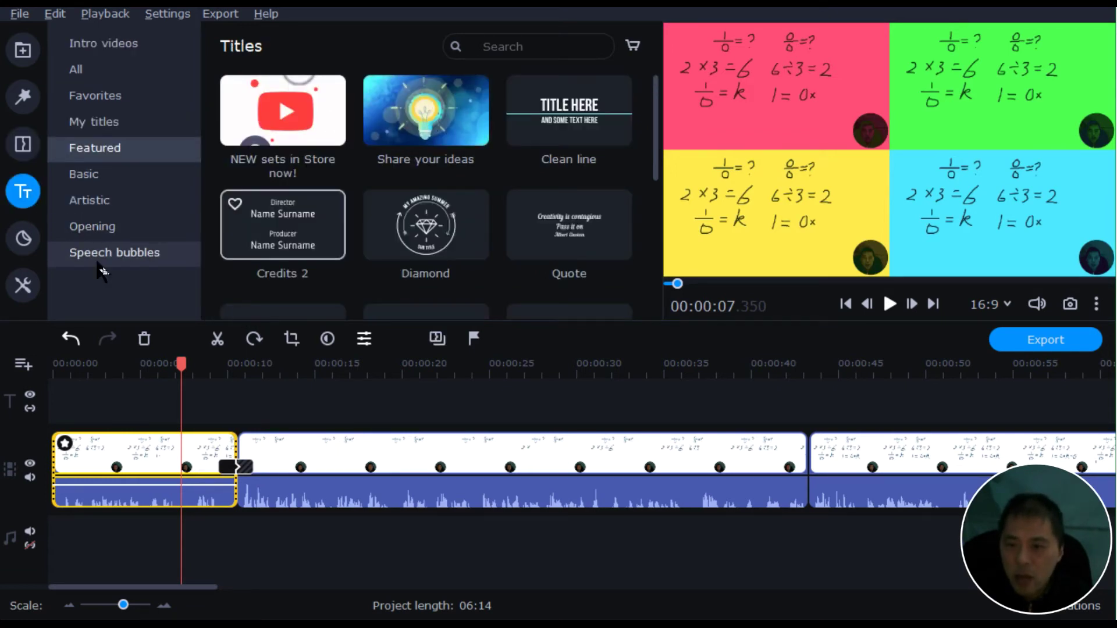
{"action": "scroll", "coordinate": [539, 278], "scroll_direction": "down", "scroll_amount": 1}
{"action": "scroll", "coordinate": [539, 278], "scroll_direction": "down", "scroll_amount": 2}
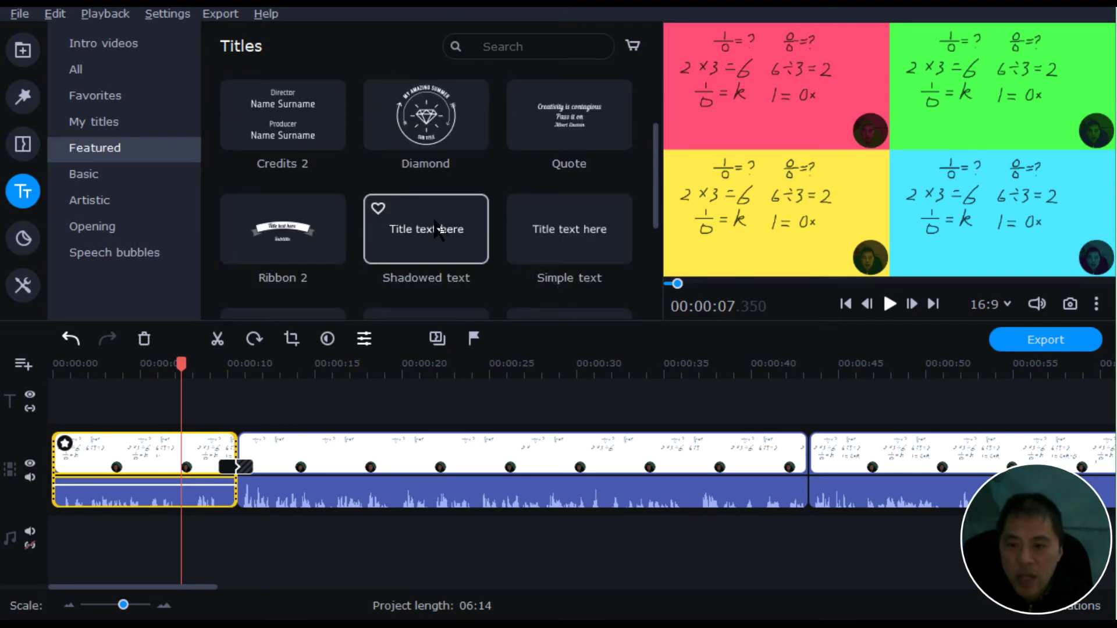
{"action": "left_click_drag", "start_coordinate": [589, 229], "coordinate": [150, 381]}
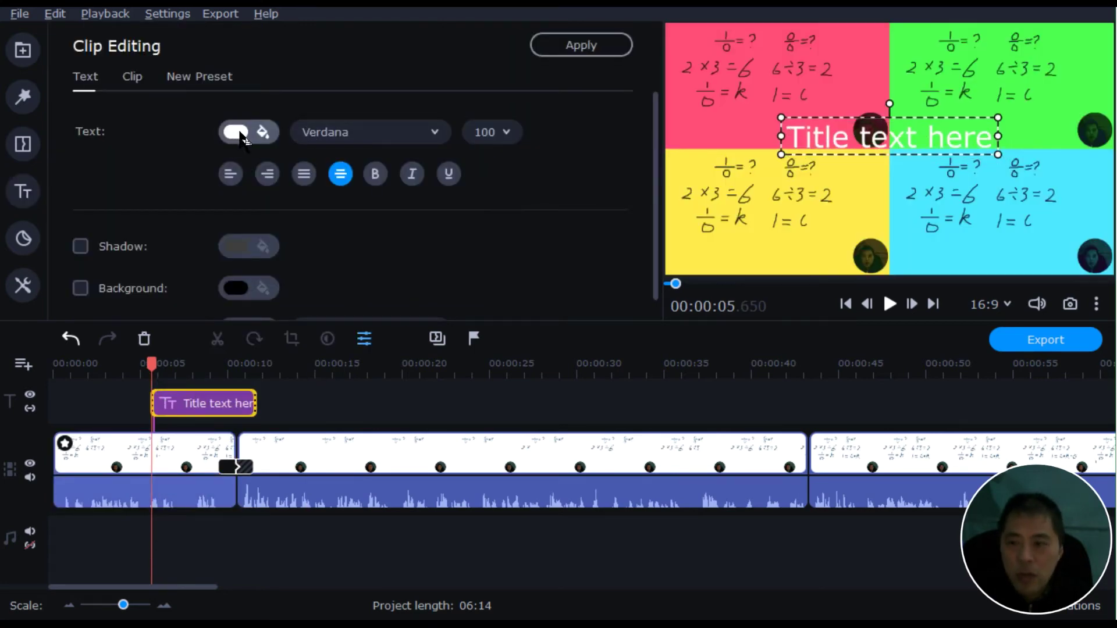
{"action": "left_click", "coordinate": [351, 474]}
{"action": "left_click", "coordinate": [207, 405]}
{"action": "left_click_drag", "start_coordinate": [185, 403], "coordinate": [399, 396]}
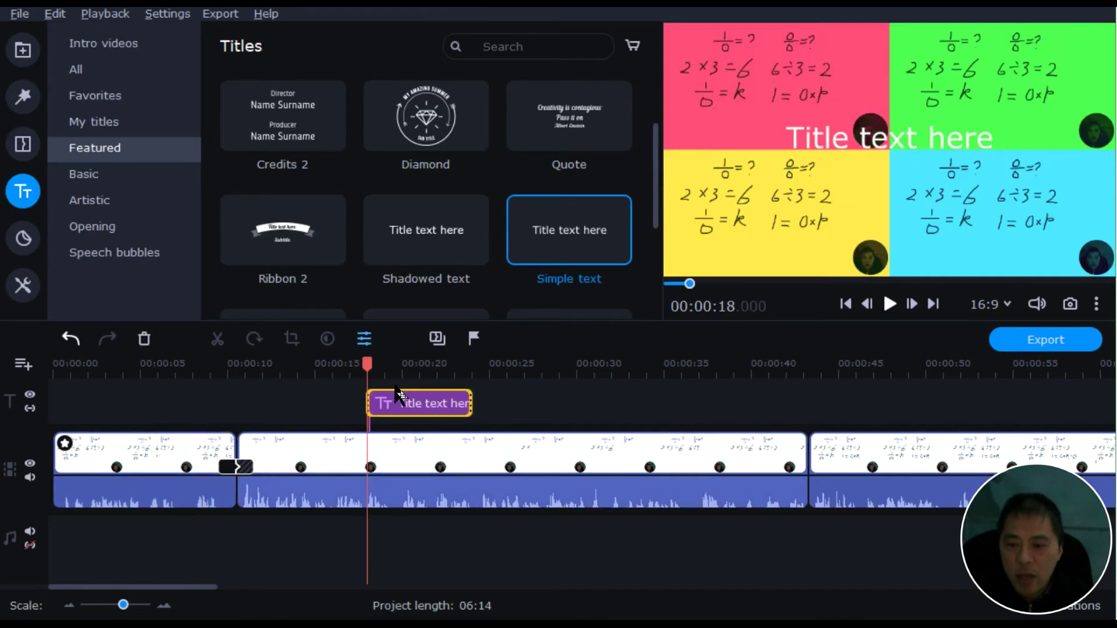
Replace the placeholder text of the title clip with 好 and set its colour to dark navy #00093c.
{"action": "double_click", "coordinate": [396, 403]}
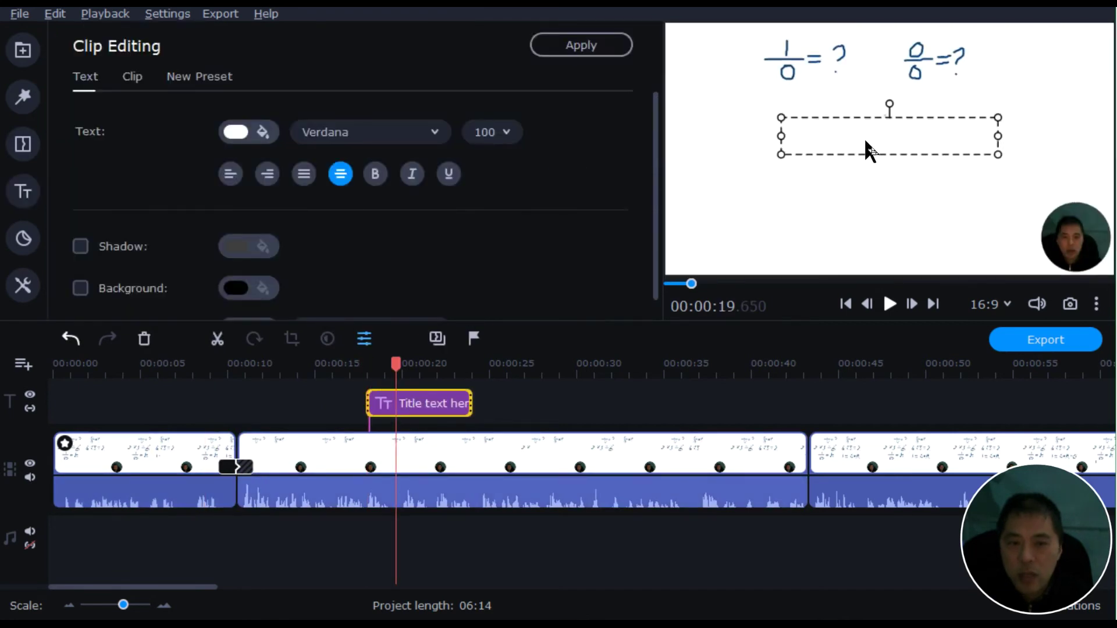
{"action": "double_click", "coordinate": [865, 146]}
{"action": "key", "text": "ctrl+a"}
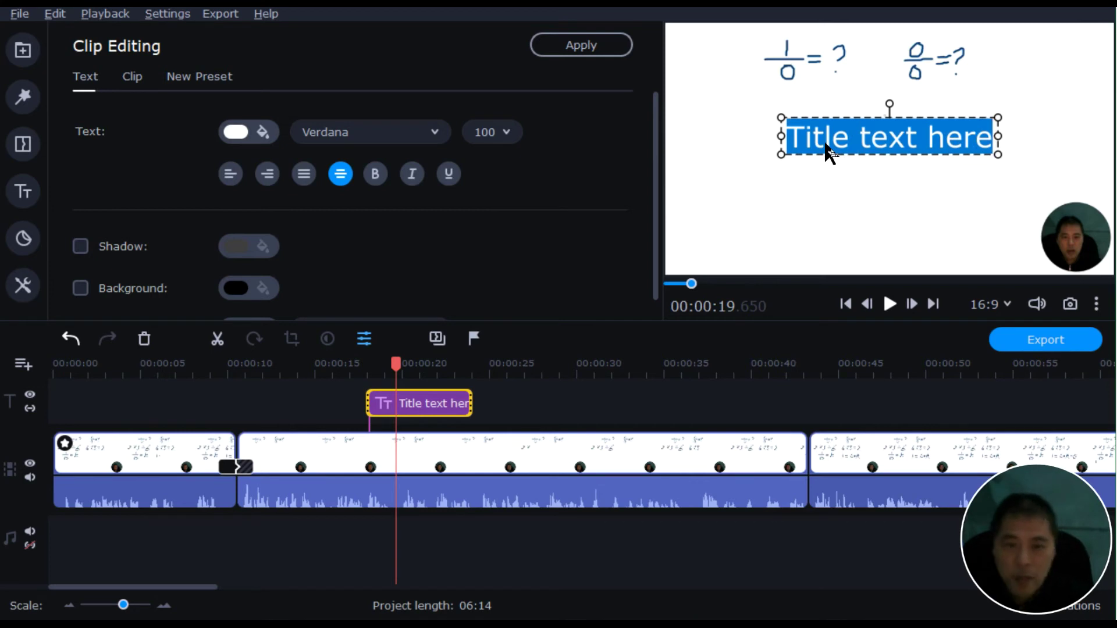
{"action": "key", "text": "BackSpace"}
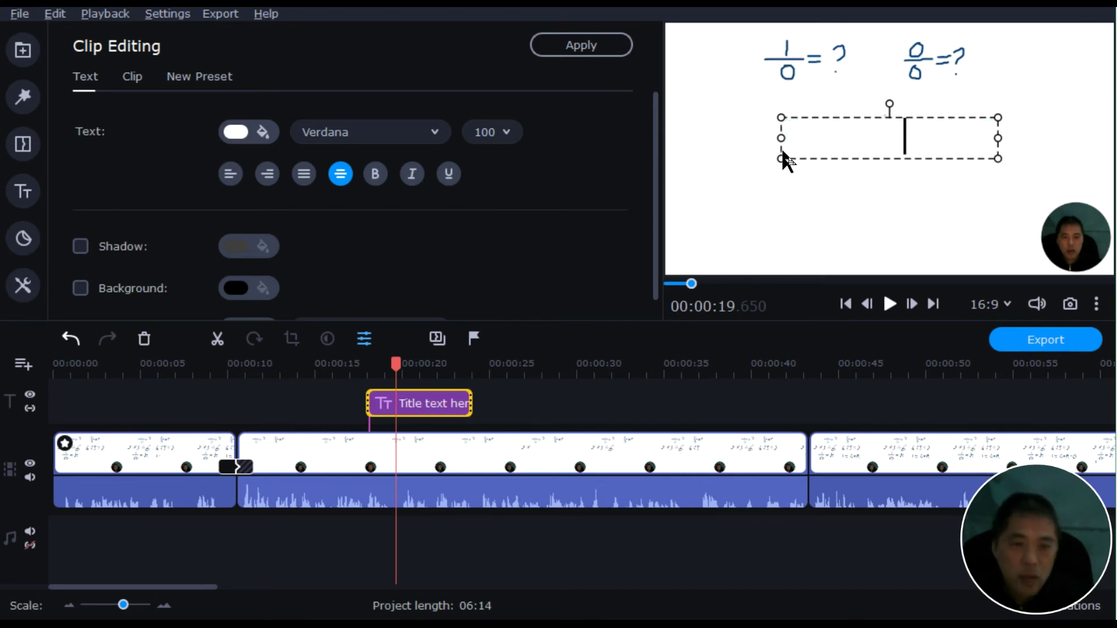
{"action": "left_click", "coordinate": [236, 133]}
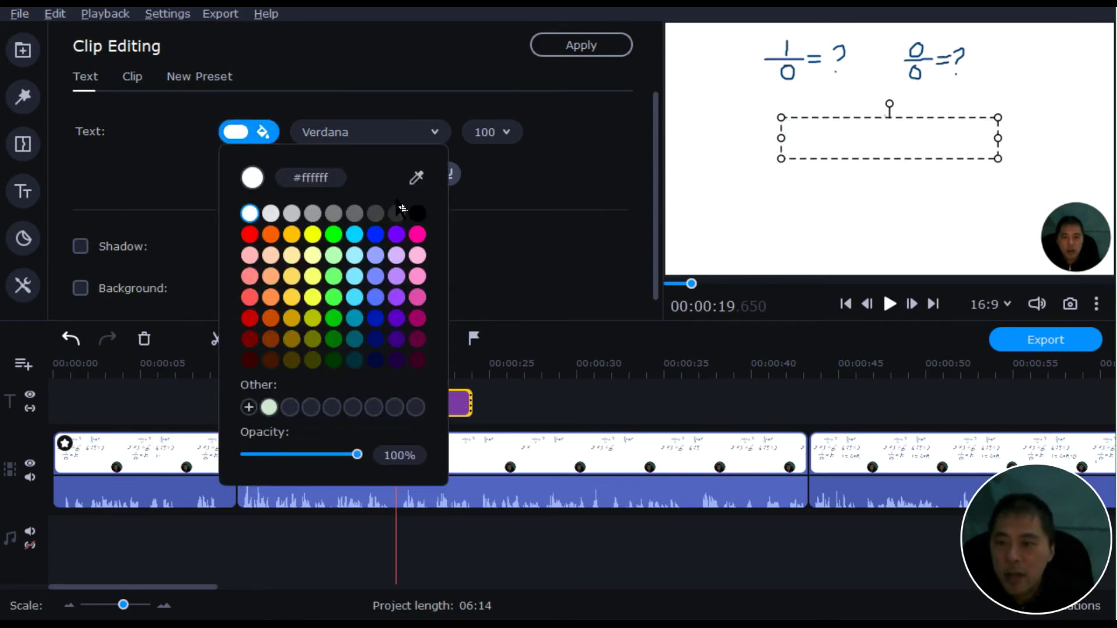
{"action": "left_click", "coordinate": [375, 361]}
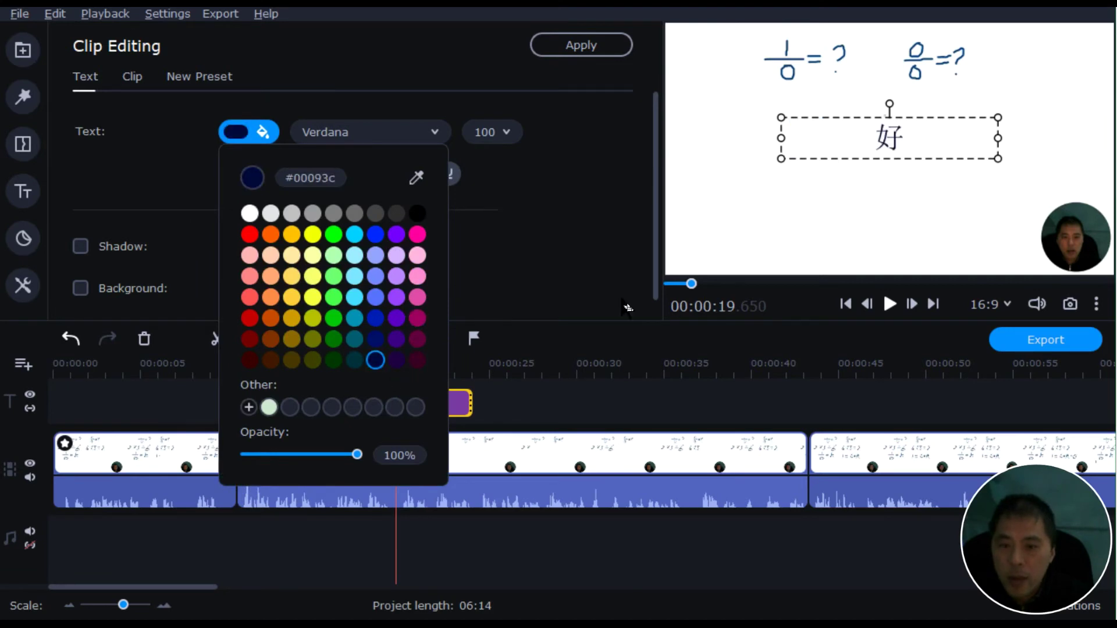
{"action": "left_click", "coordinate": [896, 148]}
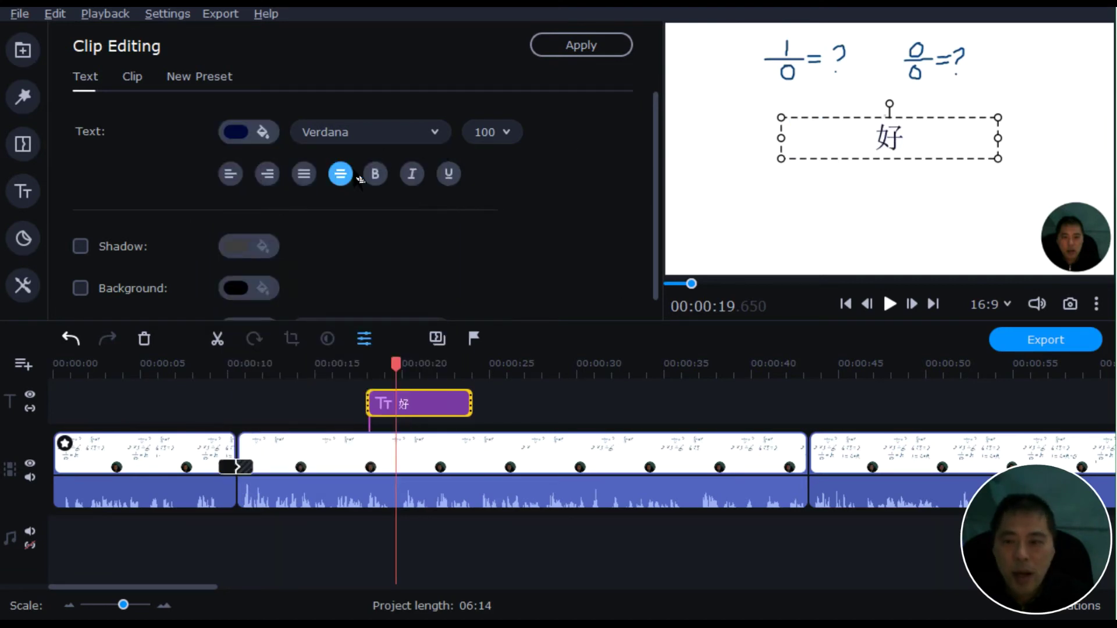
Make the 好 title bold and enlarge its text box, placing it centred below the two fractions in the frame.
{"action": "left_click", "coordinate": [375, 173]}
{"action": "left_click_drag", "start_coordinate": [997, 159], "coordinate": [1014, 170]}
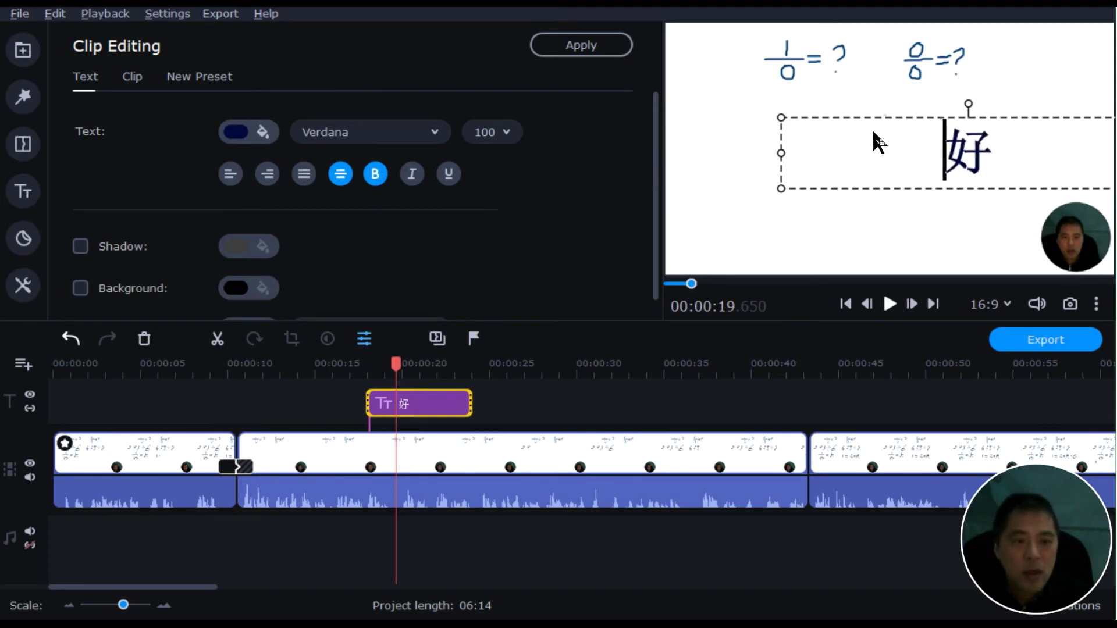
{"action": "left_click", "coordinate": [872, 209]}
{"action": "left_click_drag", "start_coordinate": [960, 157], "coordinate": [870, 154]}
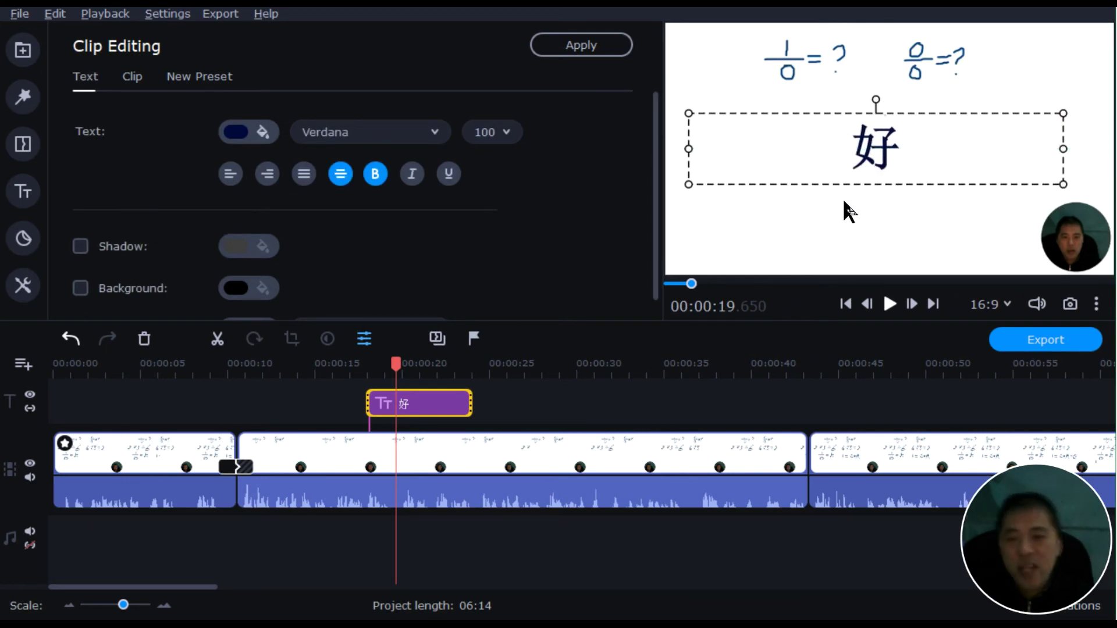
Add the ^_^ smiley sticker at 00:00:19.650 and shrink it to a small icon left of the 好 title.
{"action": "left_click", "coordinate": [24, 238]}
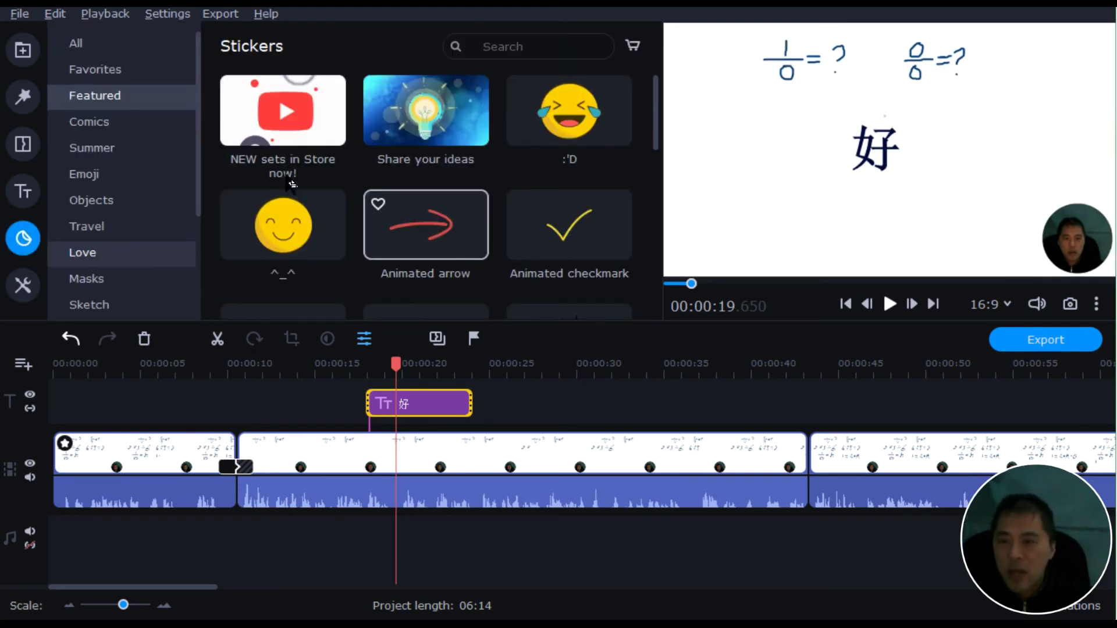
{"action": "left_click_drag", "start_coordinate": [285, 232], "coordinate": [693, 174]}
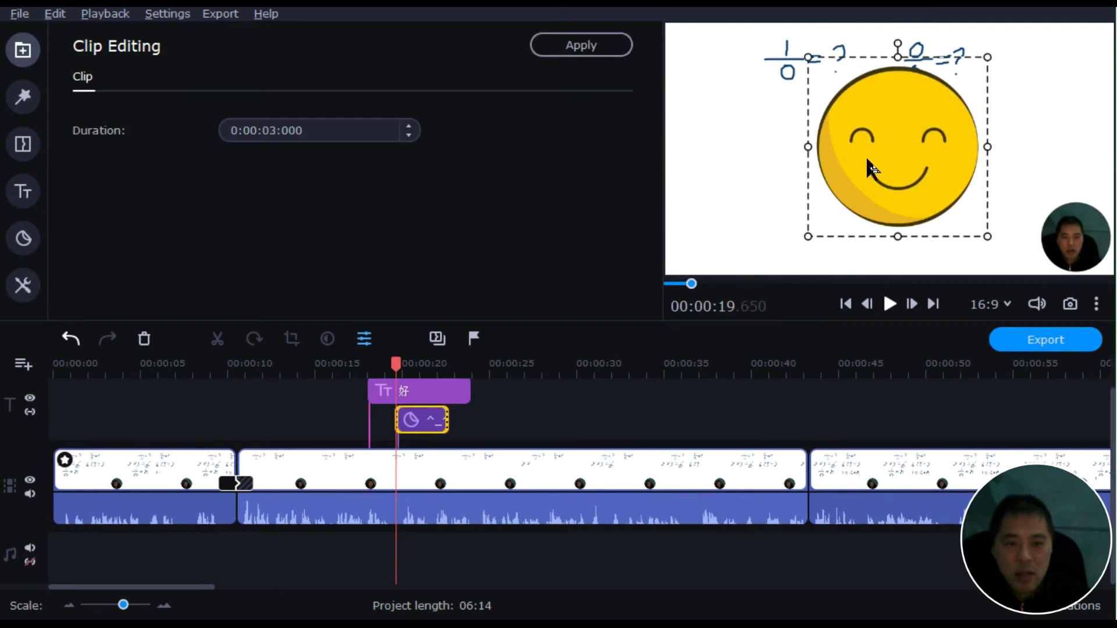
{"action": "left_click_drag", "start_coordinate": [988, 57], "coordinate": [803, 182]}
{"action": "left_click_drag", "start_coordinate": [823, 219], "coordinate": [720, 156]}
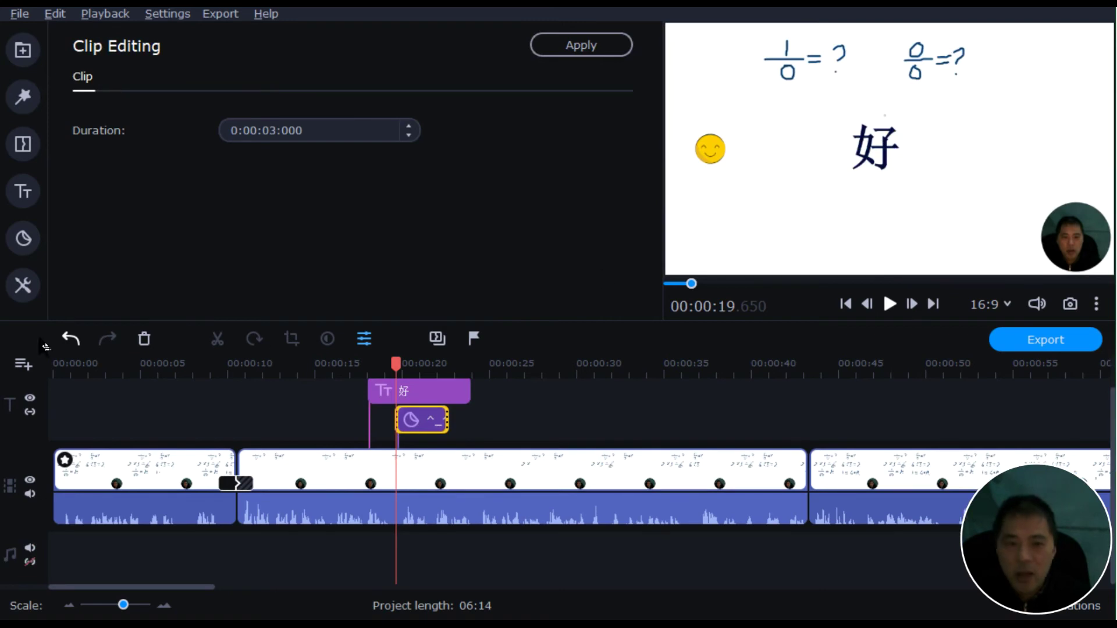
Look through the available video editing tools and inspect the third clip on the video track up to 00:01:27.000.
{"action": "left_click", "coordinate": [22, 285]}
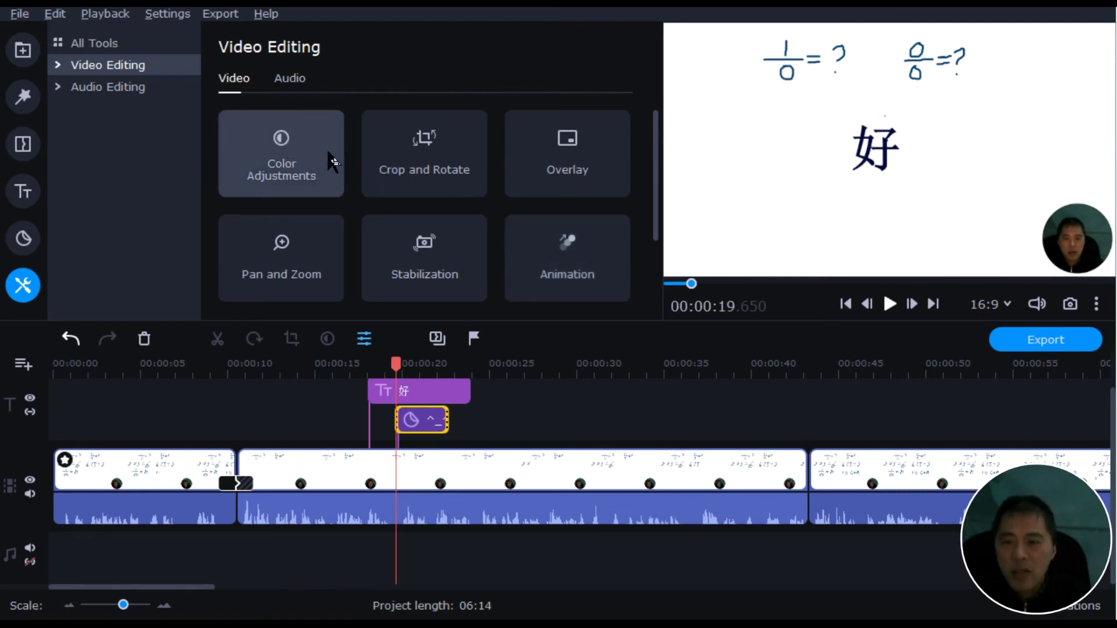
{"action": "scroll", "coordinate": [387, 256], "scroll_direction": "down", "scroll_amount": 3}
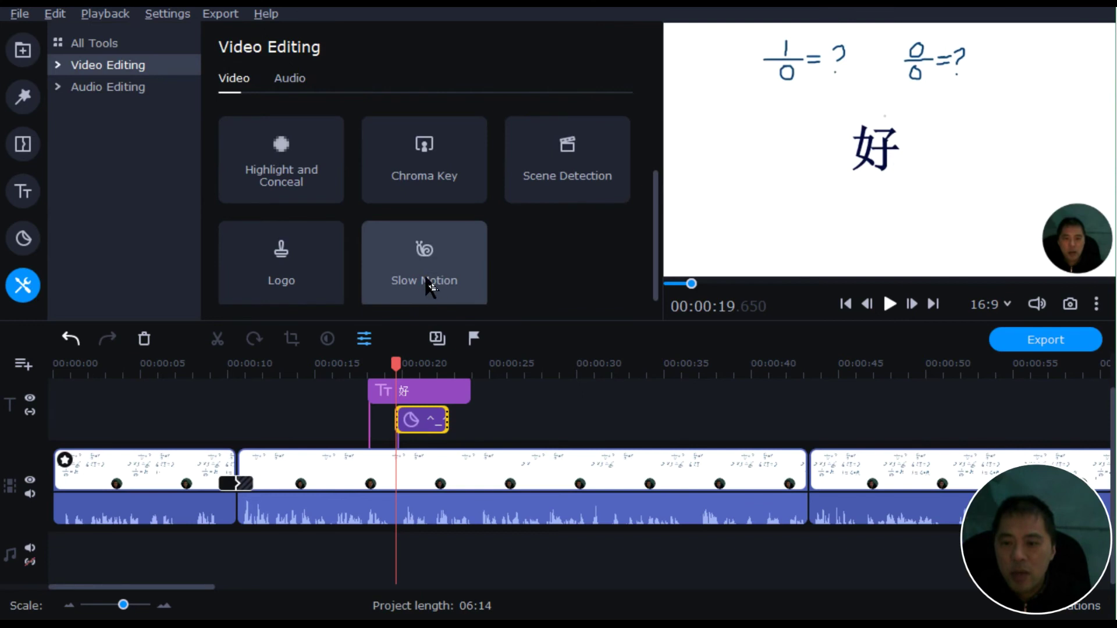
{"action": "scroll", "coordinate": [524, 274], "scroll_direction": "up", "scroll_amount": 3}
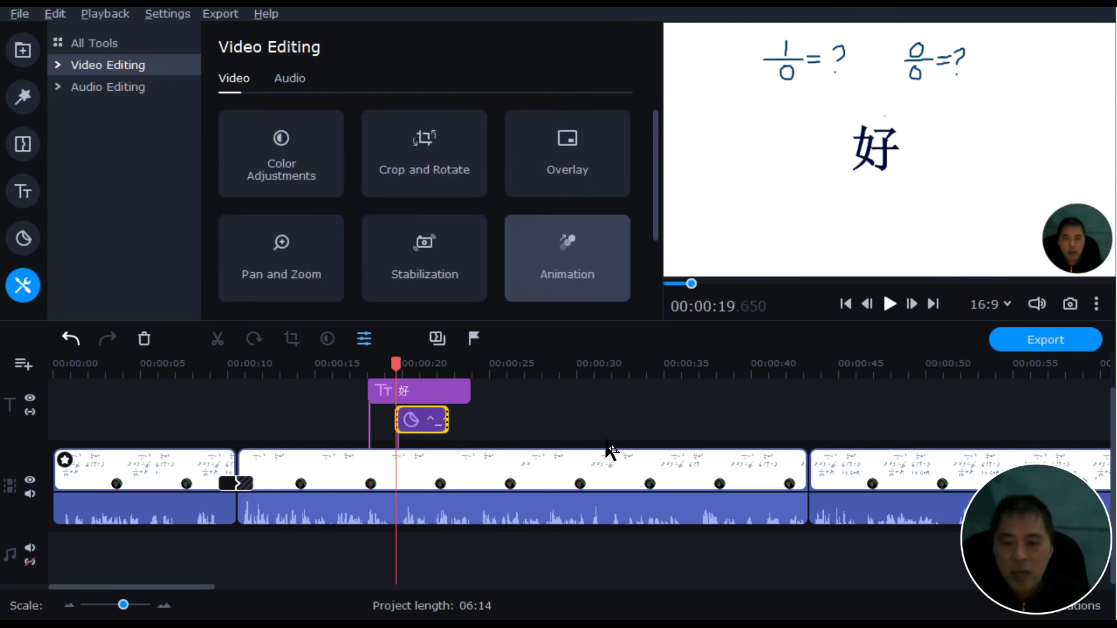
{"action": "left_click", "coordinate": [591, 473]}
{"action": "left_click", "coordinate": [911, 466]}
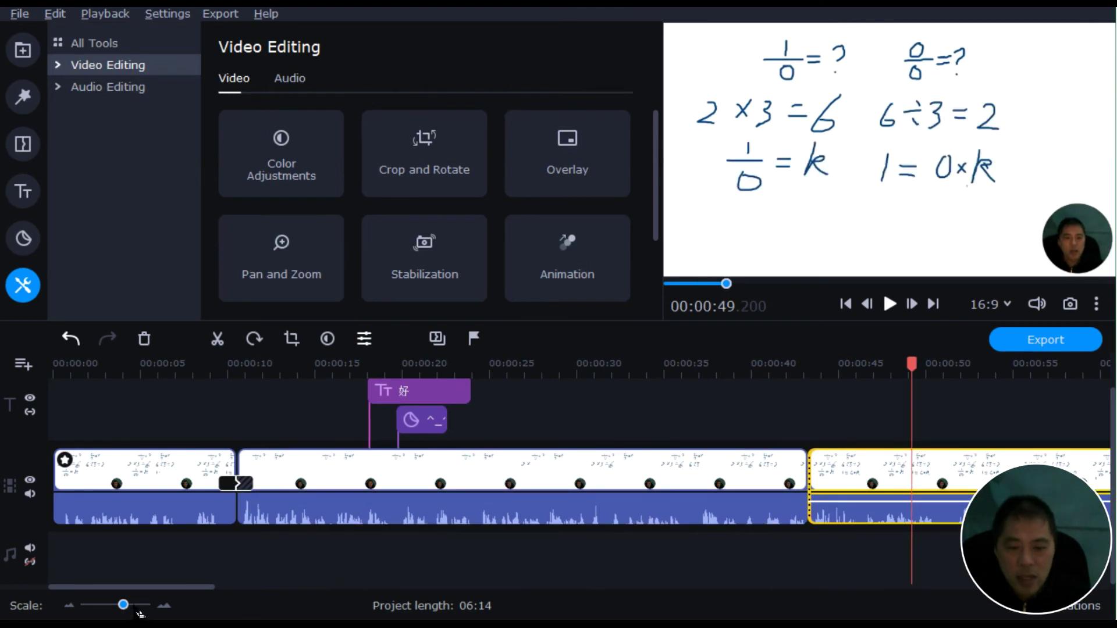
{"action": "left_click", "coordinate": [326, 587]}
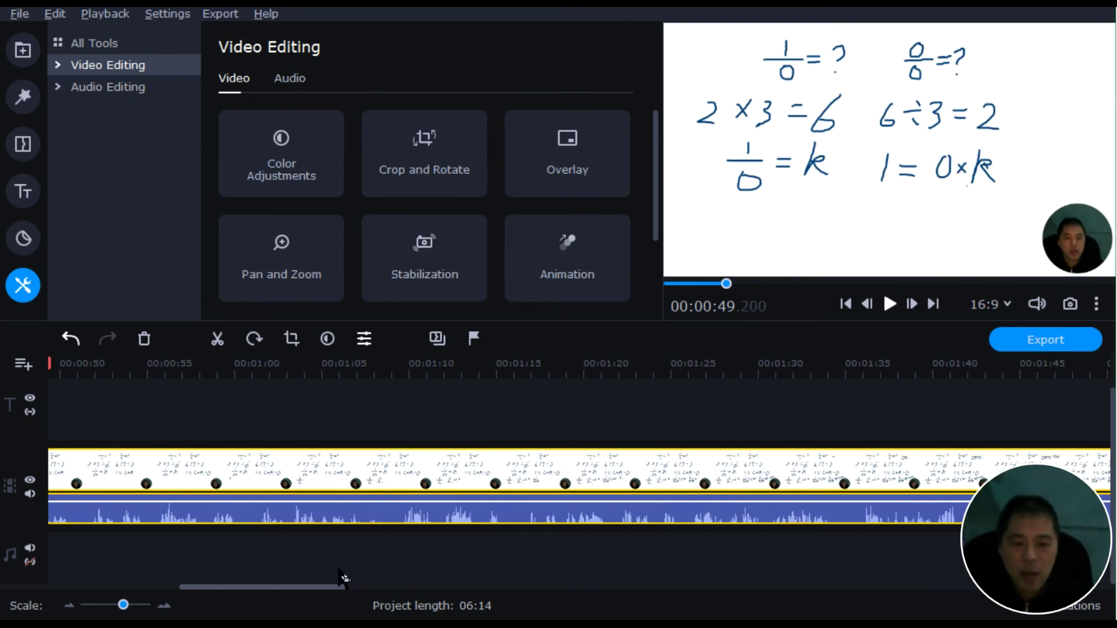
{"action": "left_click", "coordinate": [705, 471]}
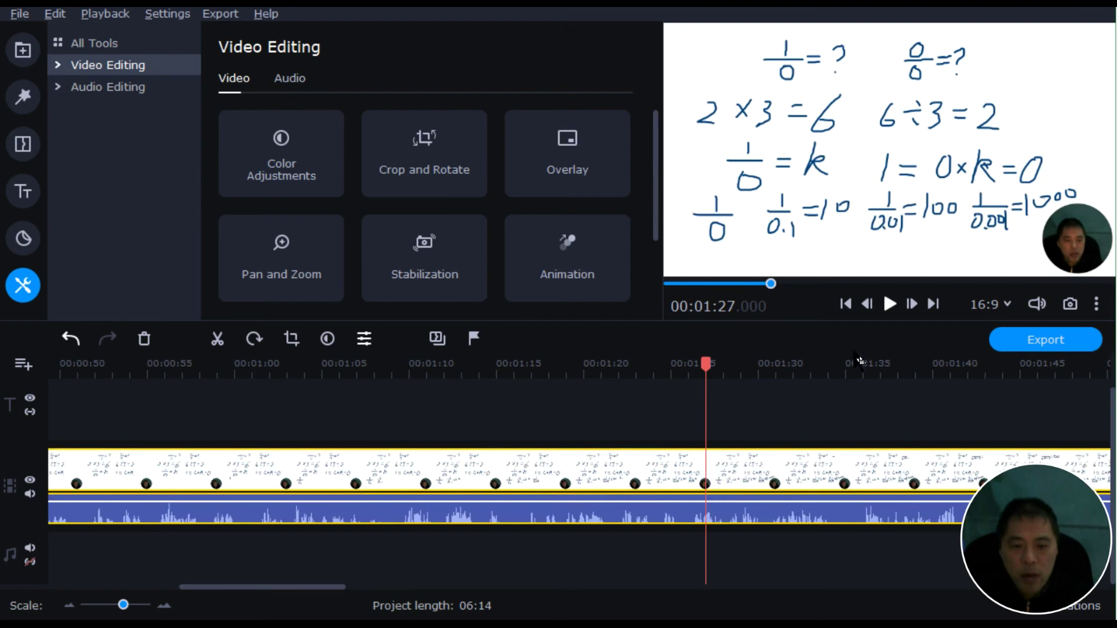
Examine the advanced MP4 export settings, including the video codec, resolution and bitrate options, and return to the main export options.
{"action": "left_click", "coordinate": [1062, 343]}
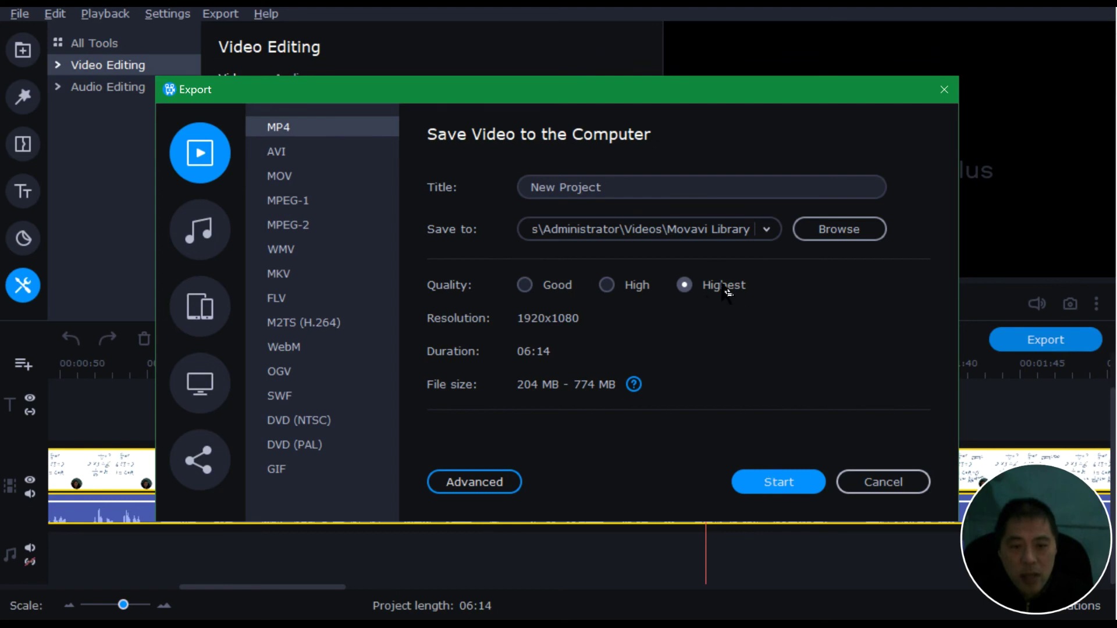
{"action": "left_click", "coordinate": [486, 482]}
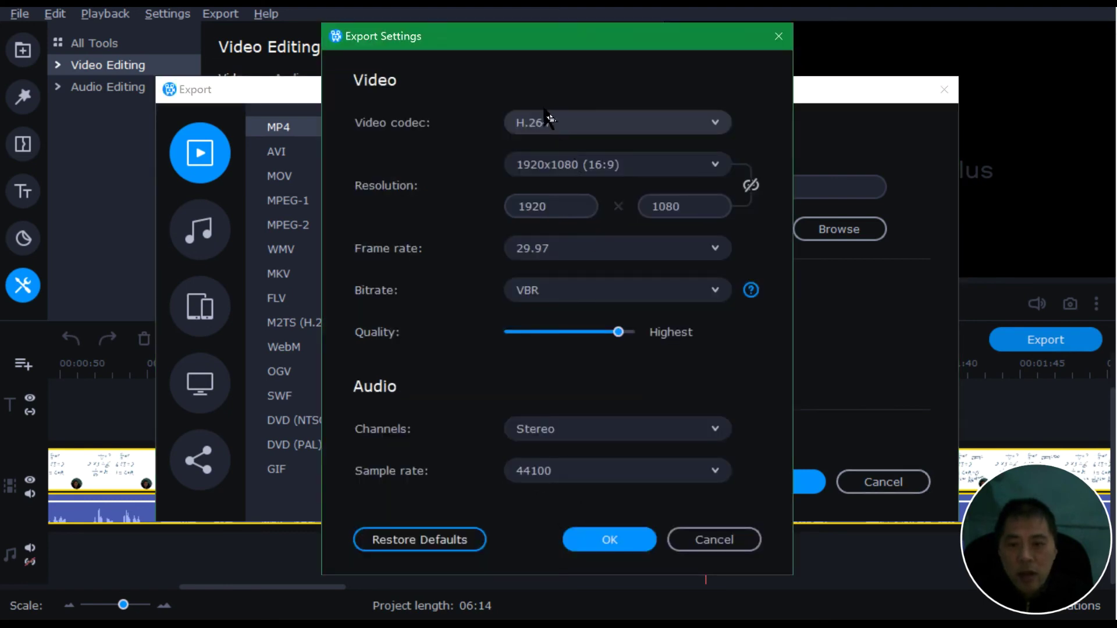
{"action": "left_click", "coordinate": [651, 127]}
{"action": "left_click", "coordinate": [614, 131]}
{"action": "left_click", "coordinate": [706, 175]}
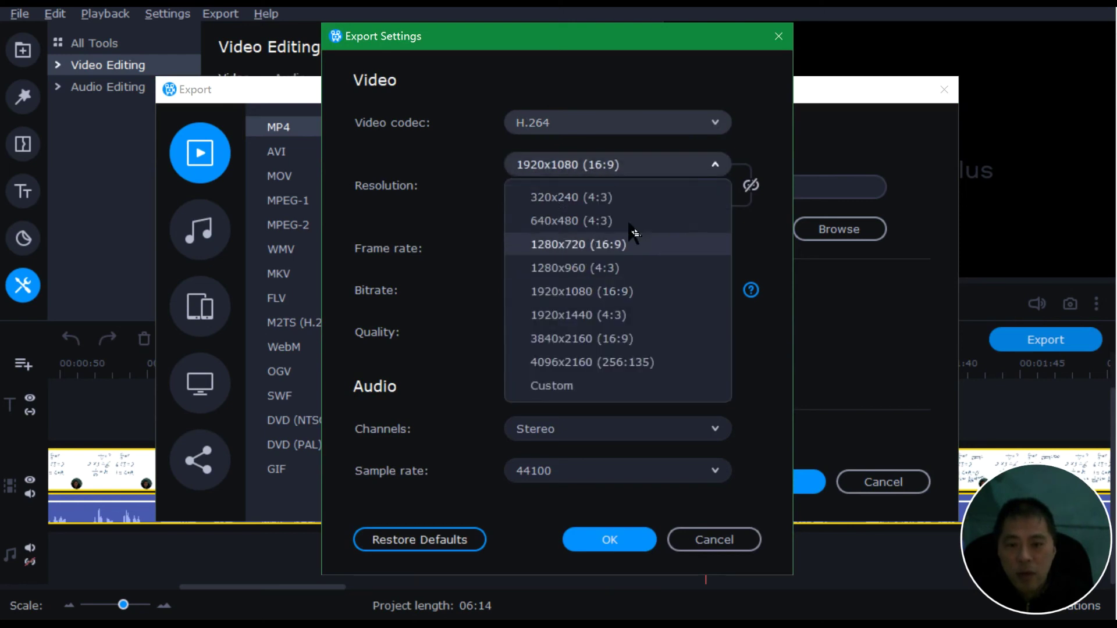
{"action": "left_click", "coordinate": [659, 87]}
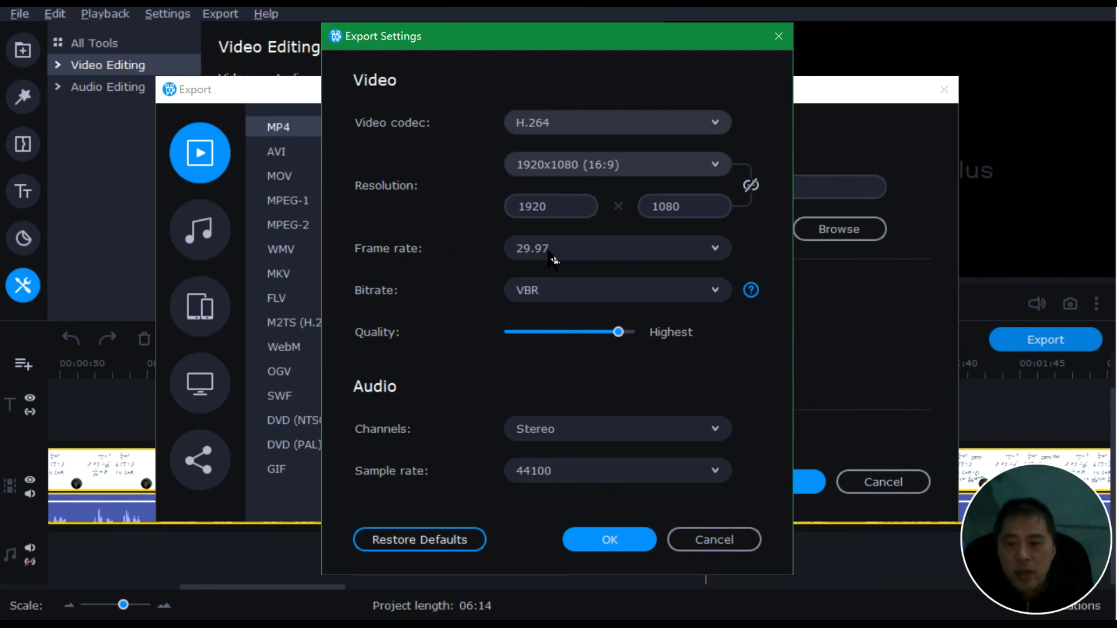
{"action": "left_click", "coordinate": [700, 294]}
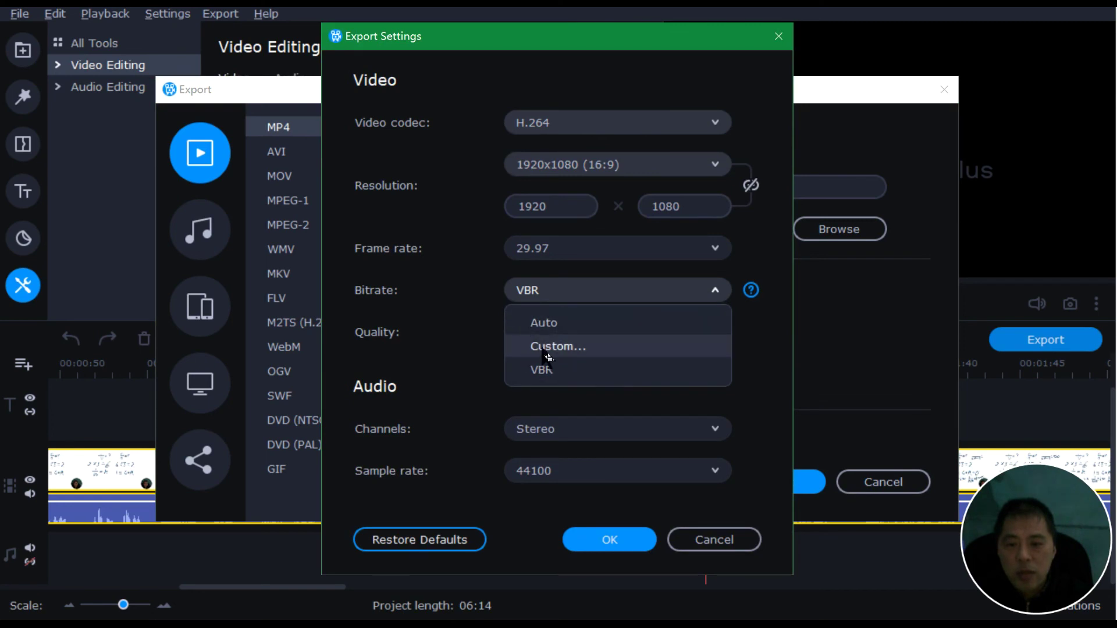
{"action": "left_click", "coordinate": [464, 273]}
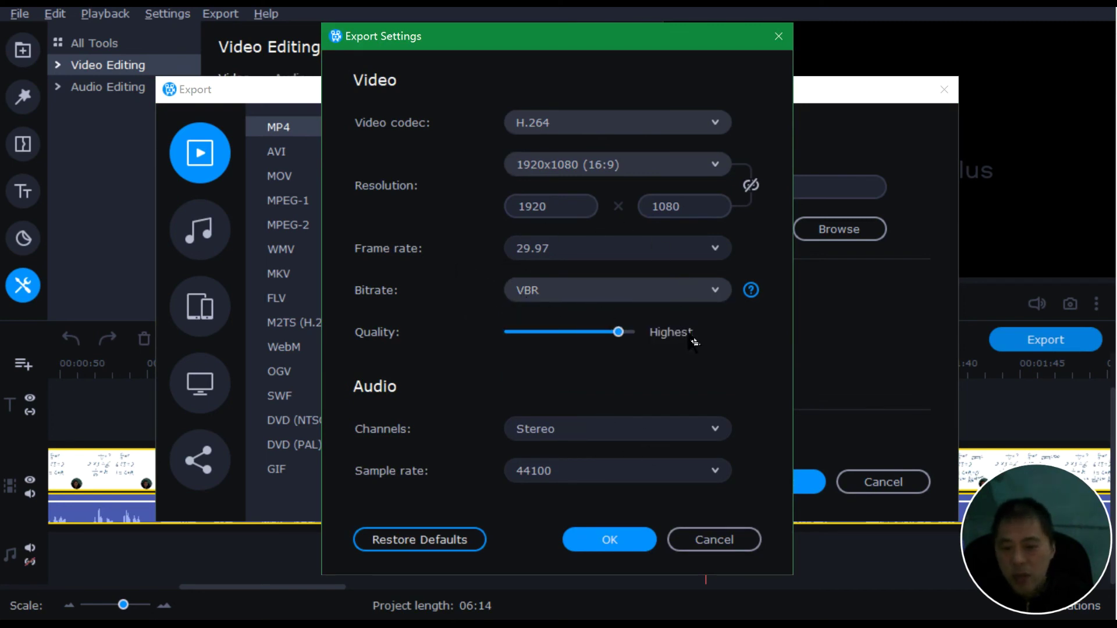
{"action": "left_click", "coordinate": [715, 540]}
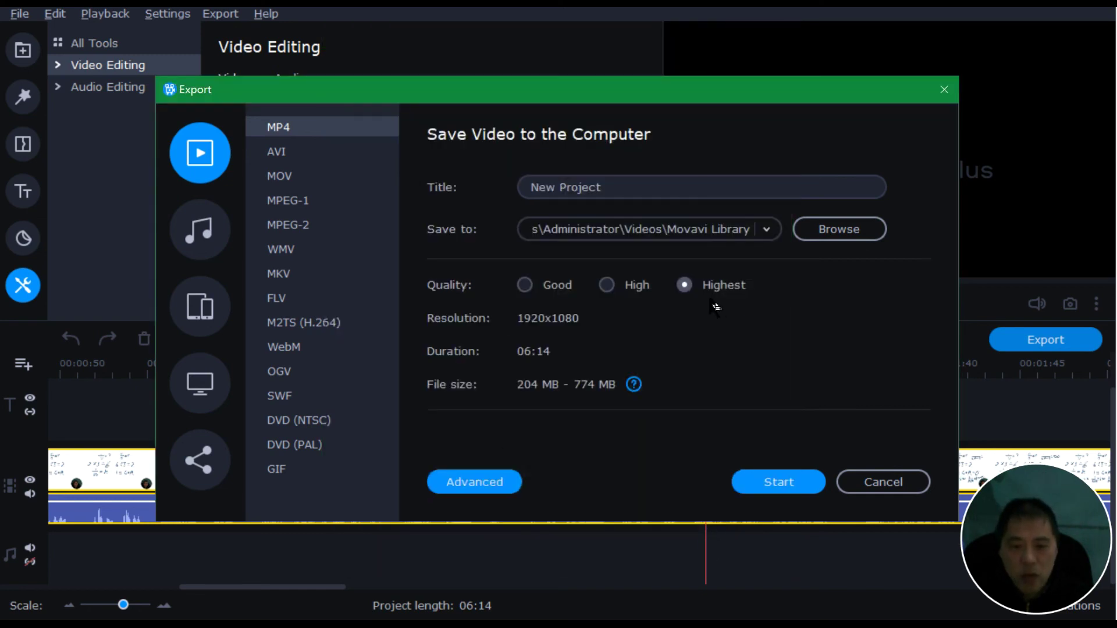
Start exporting the project as the MP4 video New Project at Highest quality and move the progress window aside.
{"action": "left_click", "coordinate": [782, 486]}
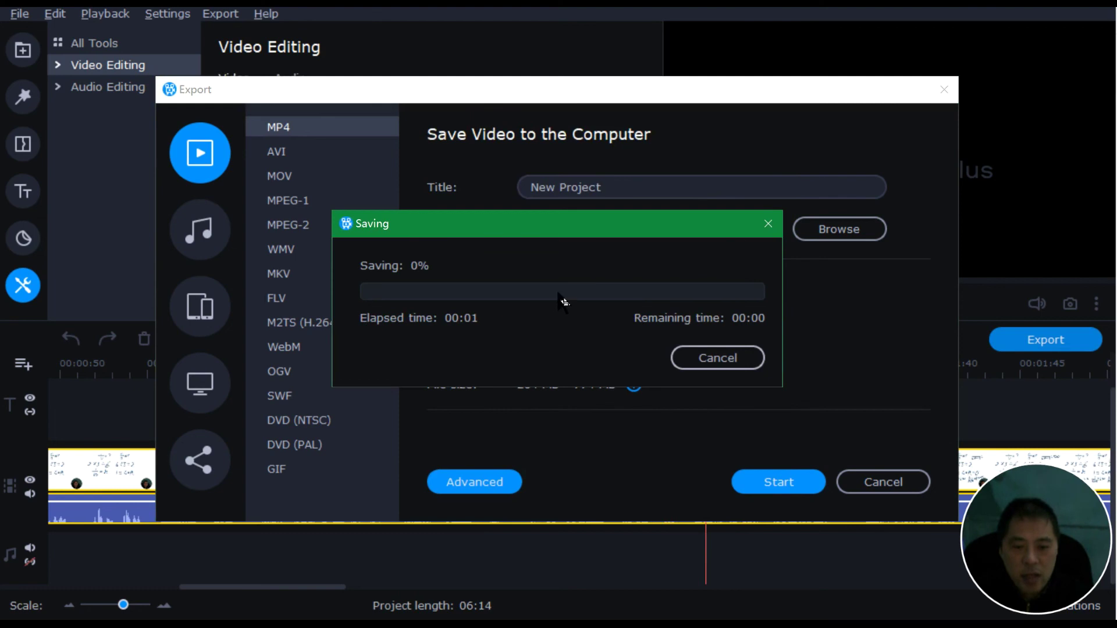
{"action": "left_click_drag", "start_coordinate": [665, 232], "coordinate": [594, 355]}
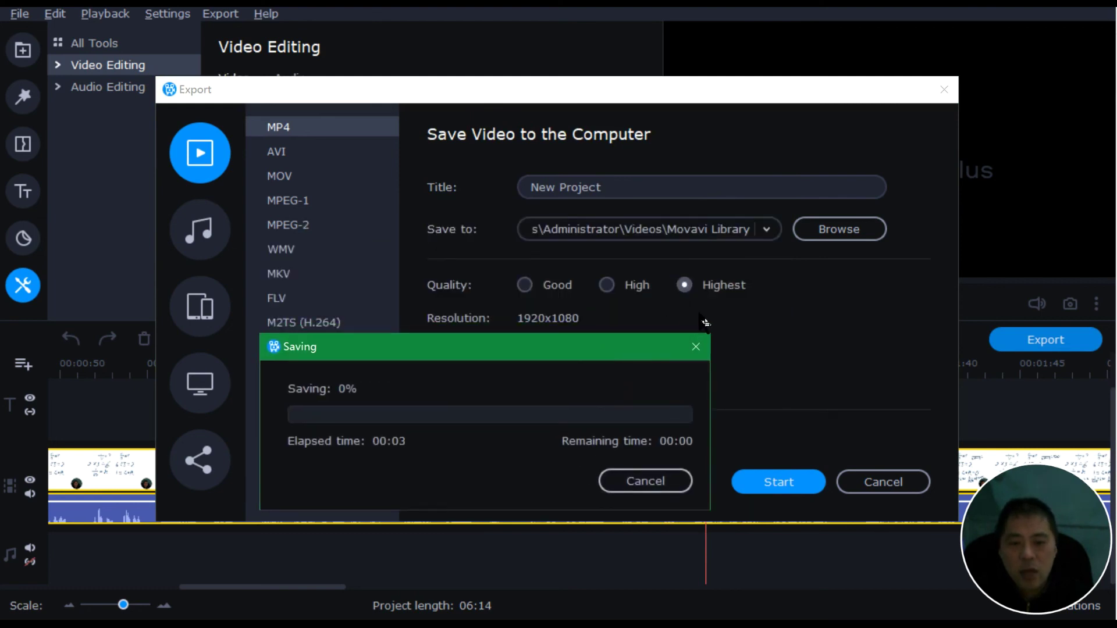